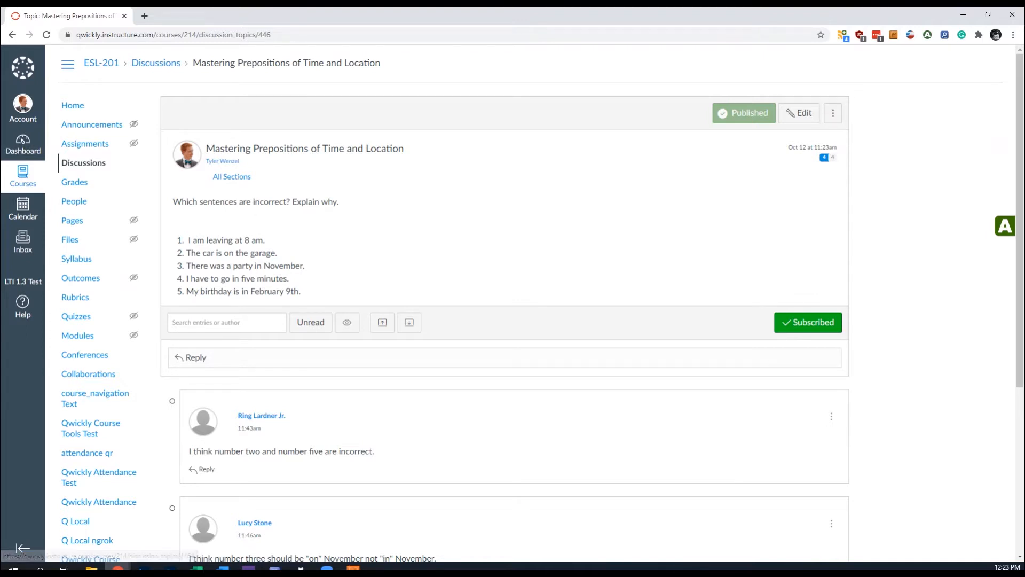
- Open the Annotate PRO comment sidebar and post the reply "Thanks. Please explain." to the first student's entry
{"action": "left_click", "coordinate": [1005, 226]}
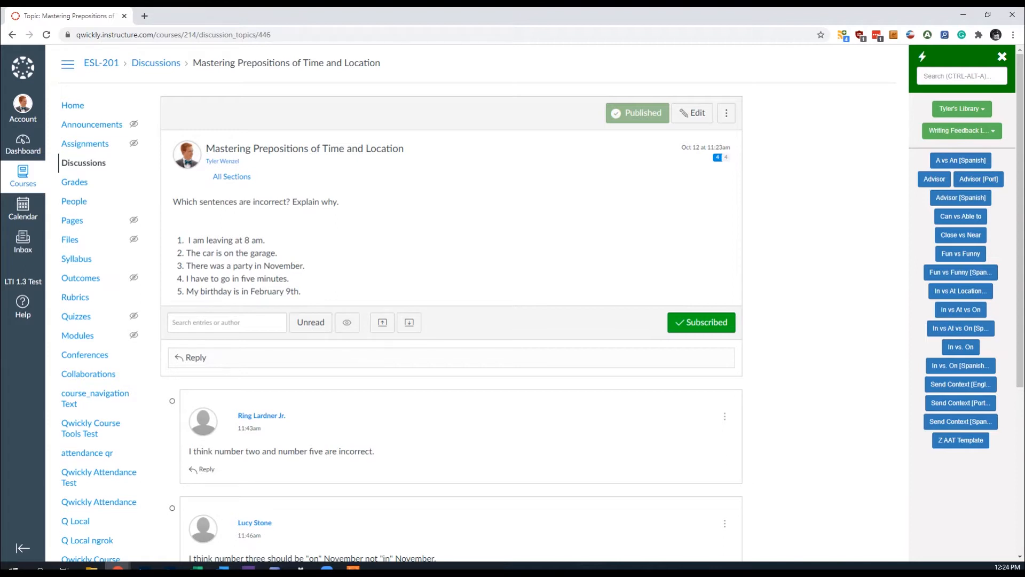
{"action": "scroll", "coordinate": [451, 299], "scroll_direction": "down", "scroll_amount": 2}
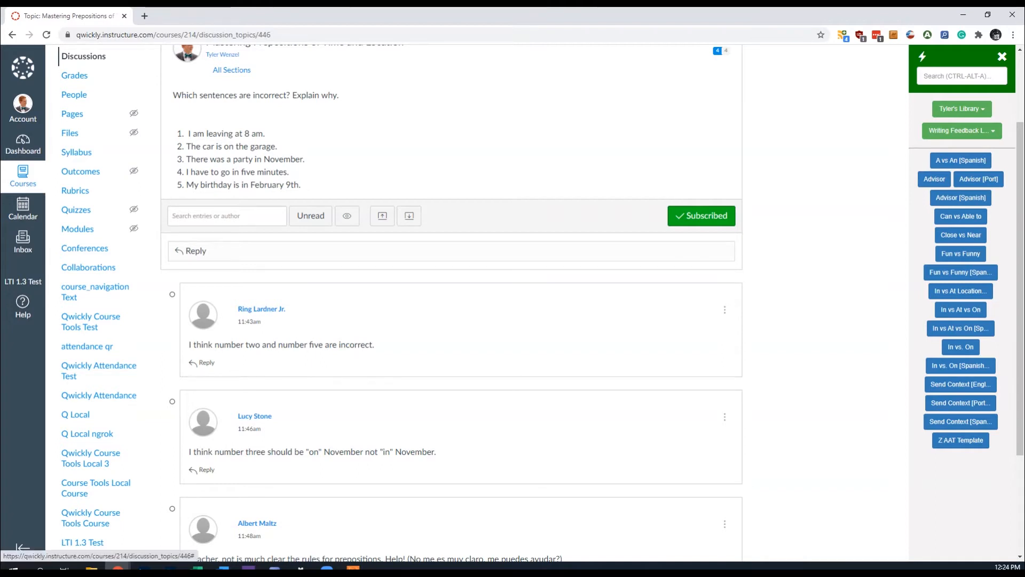
{"action": "left_click", "coordinate": [206, 362]}
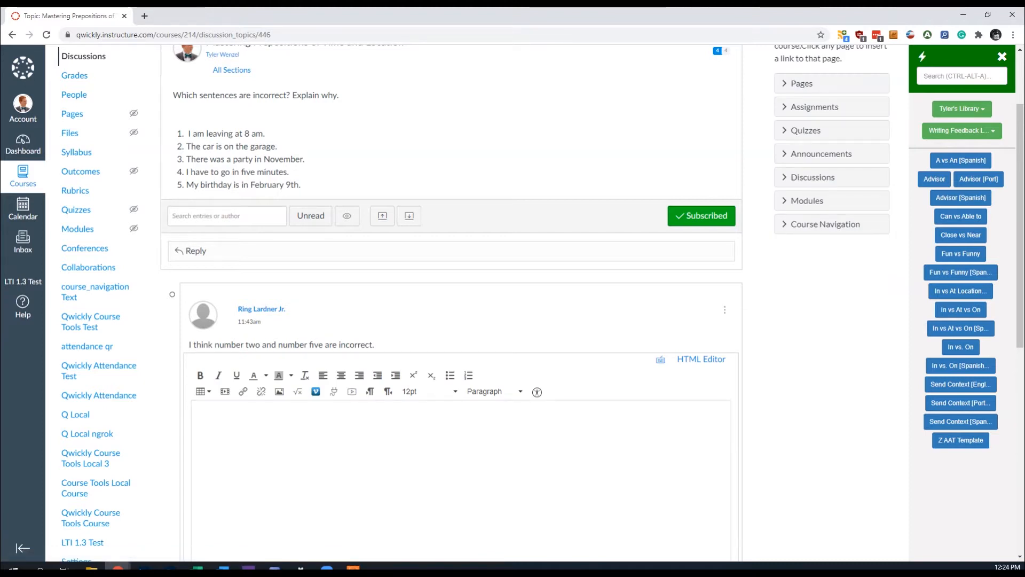
{"action": "type", "text": "Thanks. Ple"}
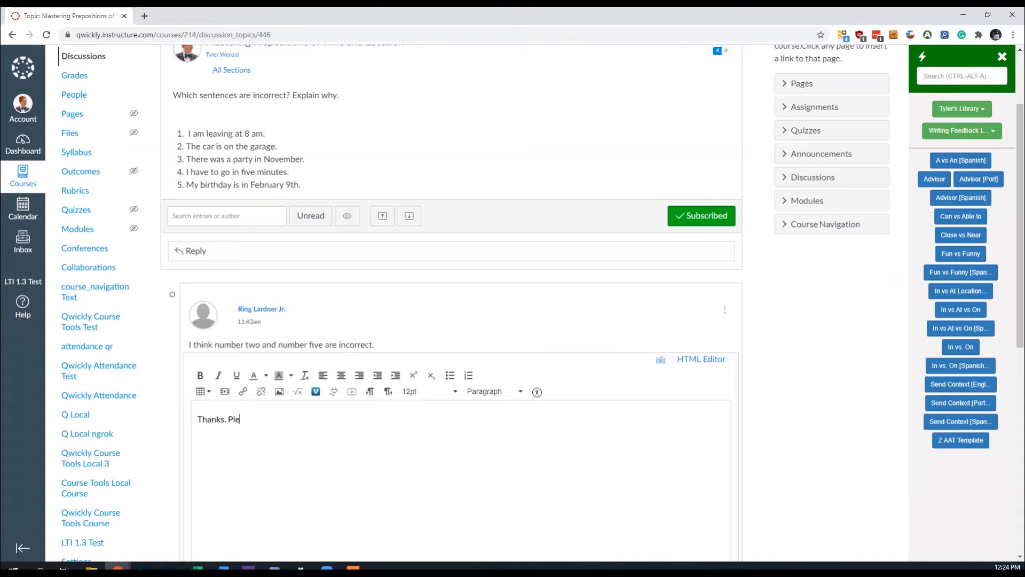
{"action": "type", "text": "ase explain."}
{"action": "scroll", "coordinate": [520, 227], "scroll_direction": "down", "scroll_amount": 3}
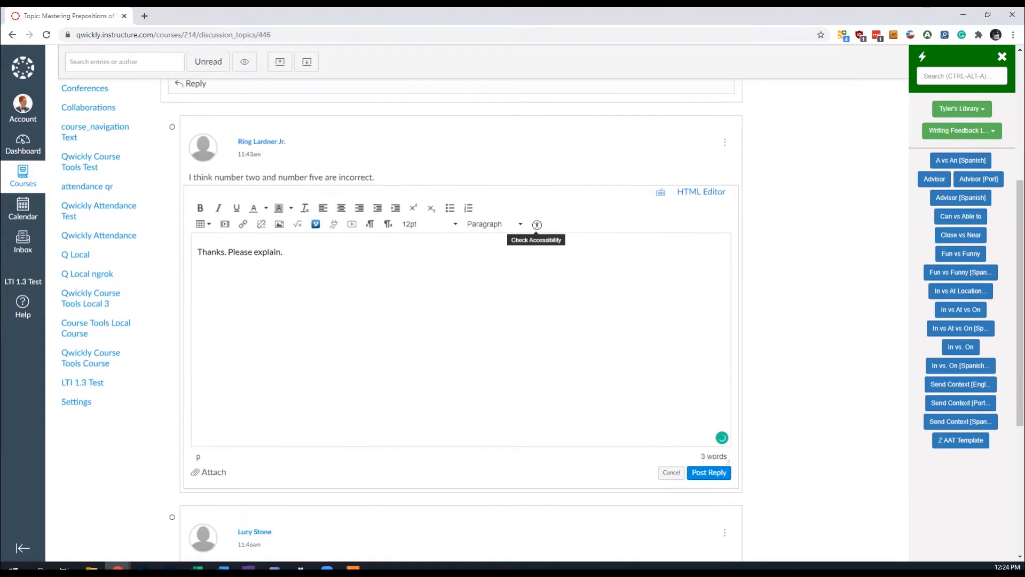
{"action": "left_click", "coordinate": [709, 473]}
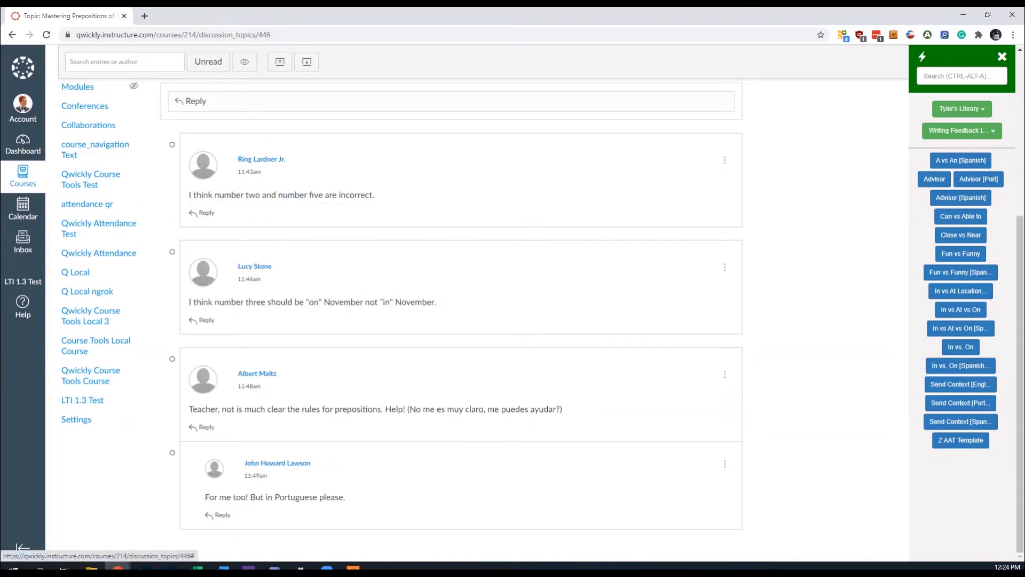
- Start a reply to the student entry about sentence three and insert the "In vs. On" prepositions comment from the Writing Feedback Library's Grammar category
{"action": "scroll", "coordinate": [454, 321], "scroll_direction": "down", "scroll_amount": 1}
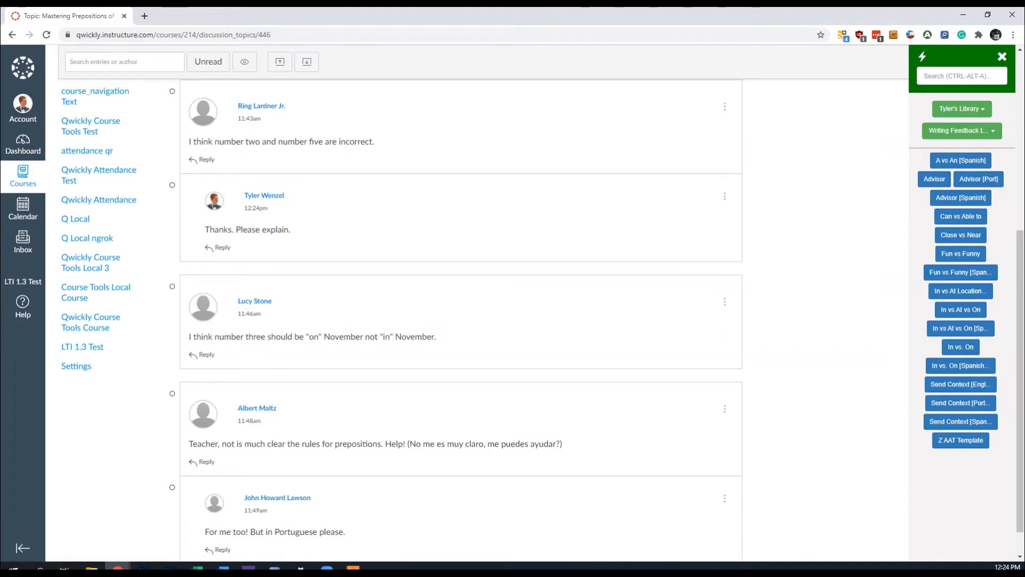
{"action": "left_click_drag", "start_coordinate": [319, 337], "coordinate": [314, 337]}
{"action": "left_click_drag", "start_coordinate": [380, 337], "coordinate": [386, 337]}
{"action": "left_click", "coordinate": [386, 337]}
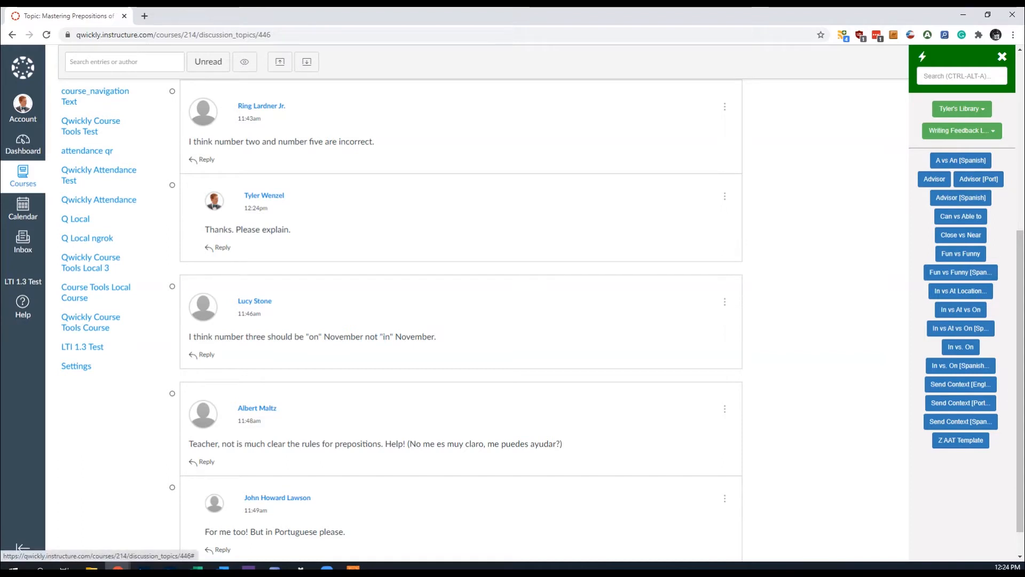
{"action": "left_click", "coordinate": [207, 354]}
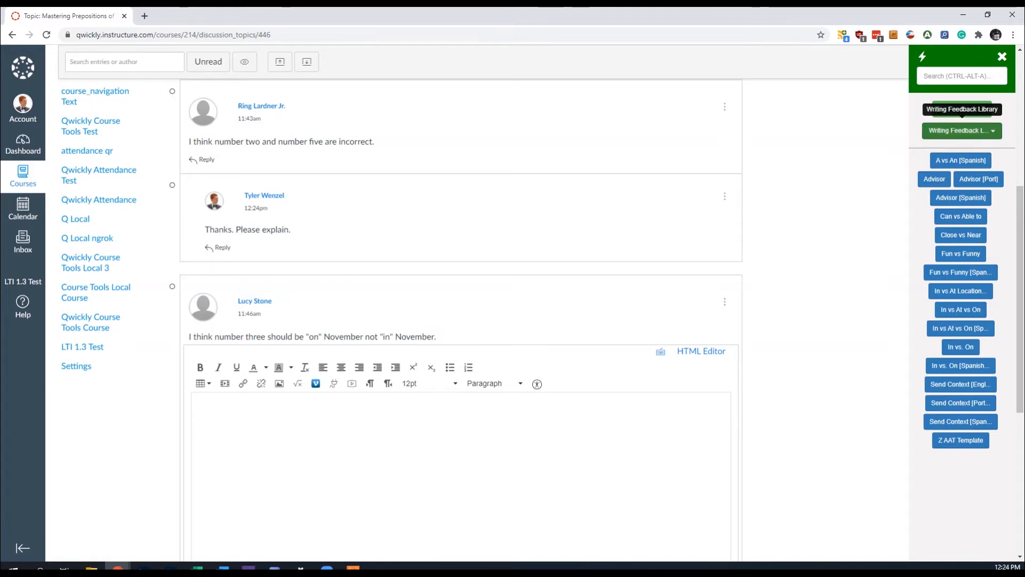
{"action": "left_click", "coordinate": [961, 130]}
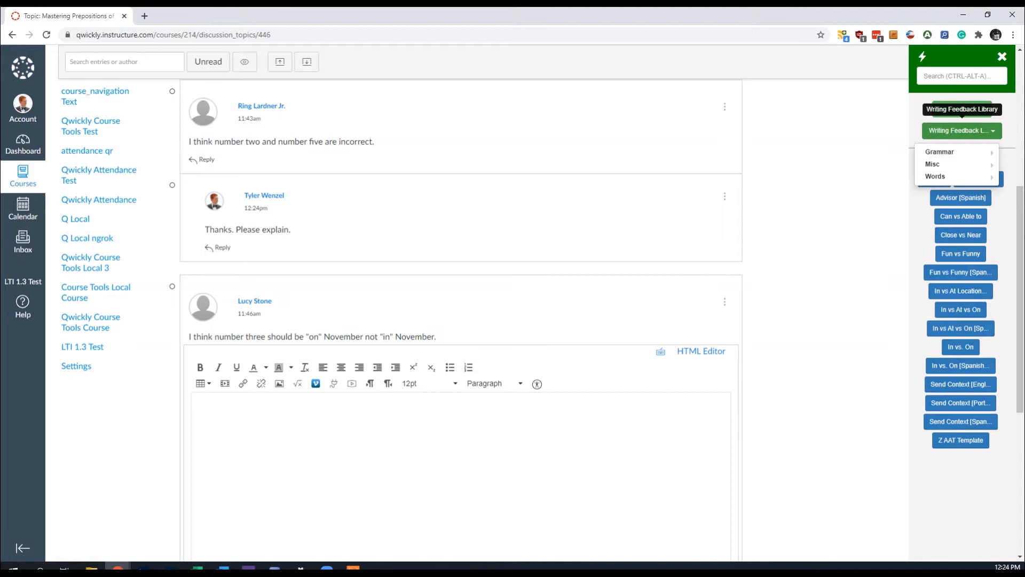
{"action": "left_click", "coordinate": [945, 152]}
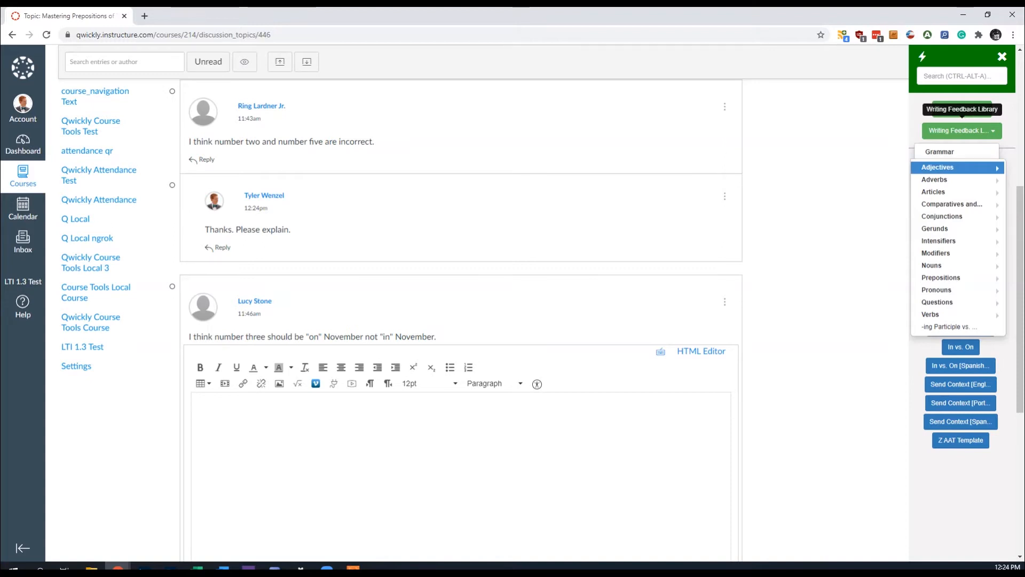
{"action": "left_click", "coordinate": [941, 278]}
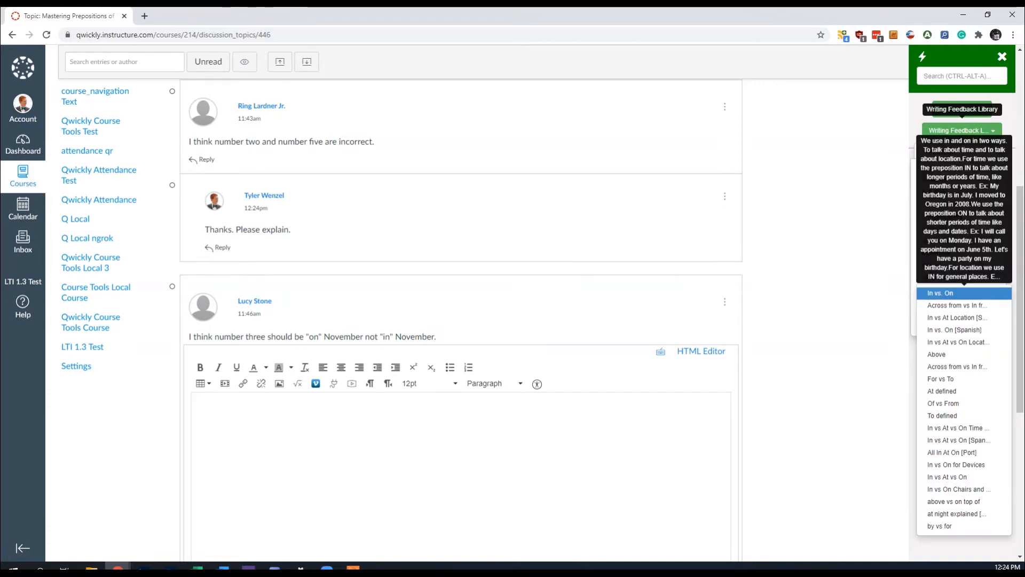
{"action": "left_click", "coordinate": [940, 293]}
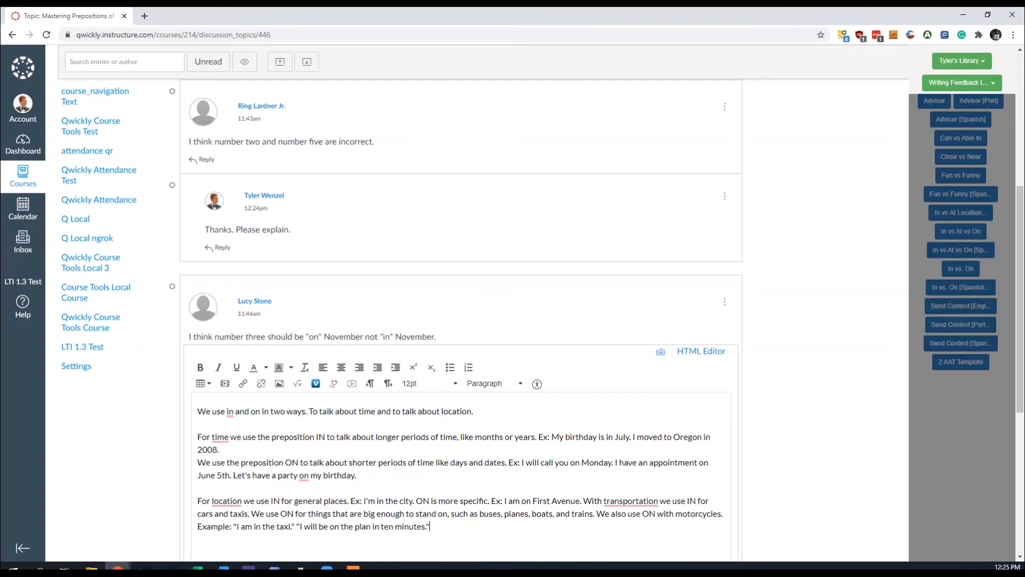
- Delete the closing paragraph about location and the opening line "We use in and on in two ways" from the reply draft
{"action": "scroll", "coordinate": [480, 252], "scroll_direction": "up", "scroll_amount": 3}
{"action": "scroll", "coordinate": [480, 252], "scroll_direction": "down", "scroll_amount": 1}
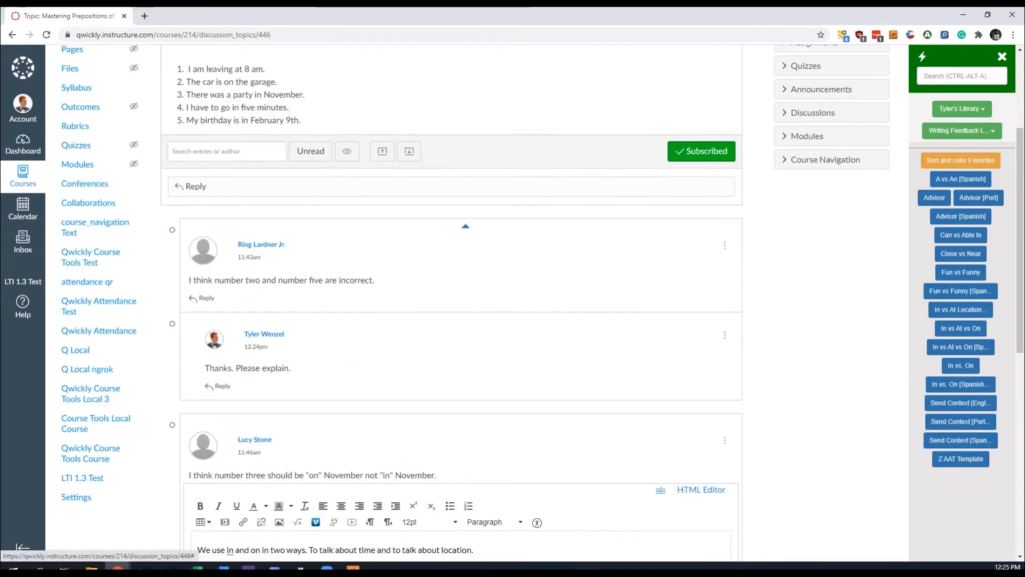
{"action": "scroll", "coordinate": [480, 320], "scroll_direction": "down", "scroll_amount": 3}
{"action": "key", "text": "shift+Up"}
{"action": "key", "text": "shift+Up"}
{"action": "key", "text": "shift+Home"}
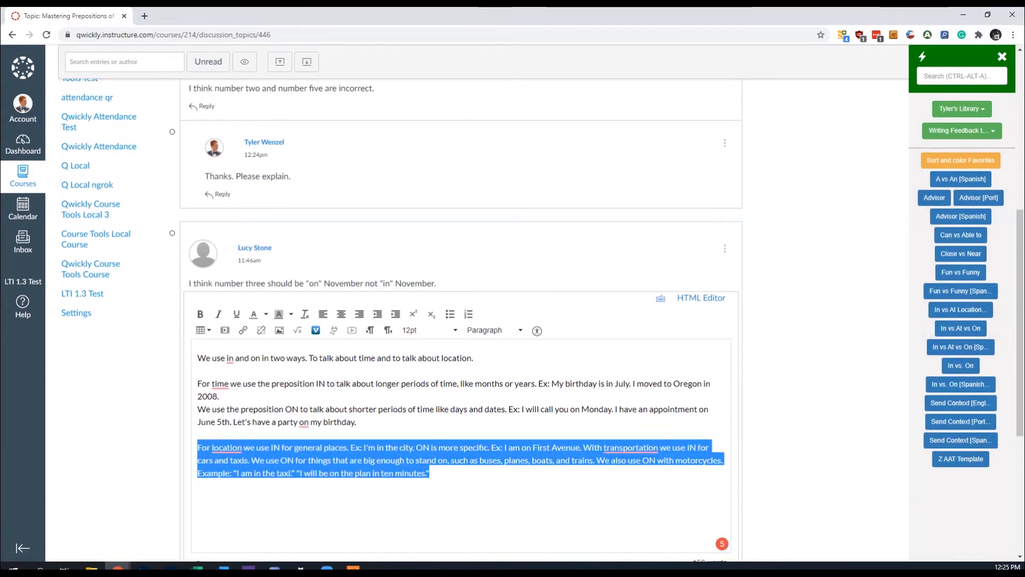
{"action": "key", "text": "BackSpace"}
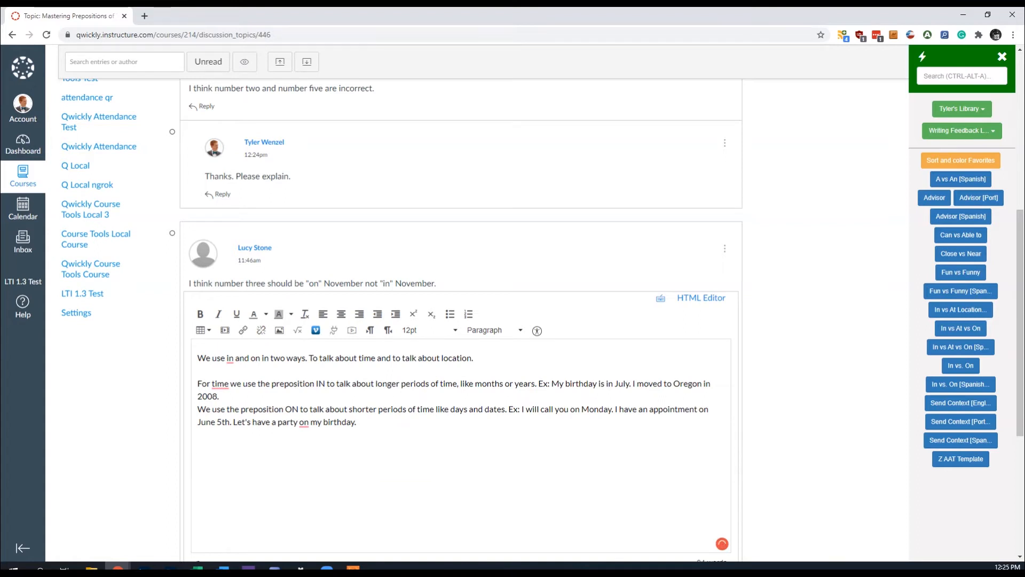
{"action": "triple_click", "coordinate": [335, 359]}
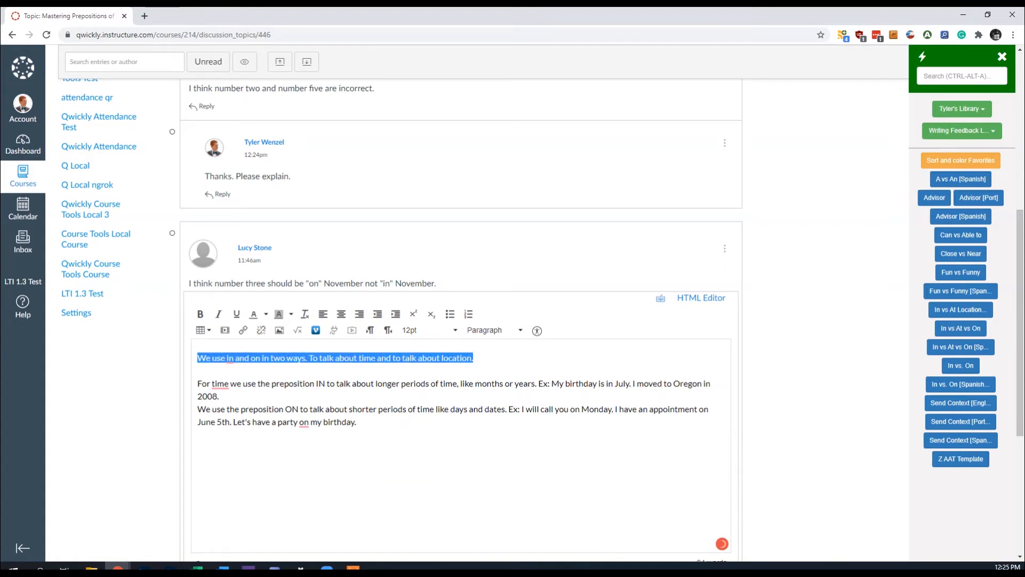
{"action": "key", "text": "BackSpace"}
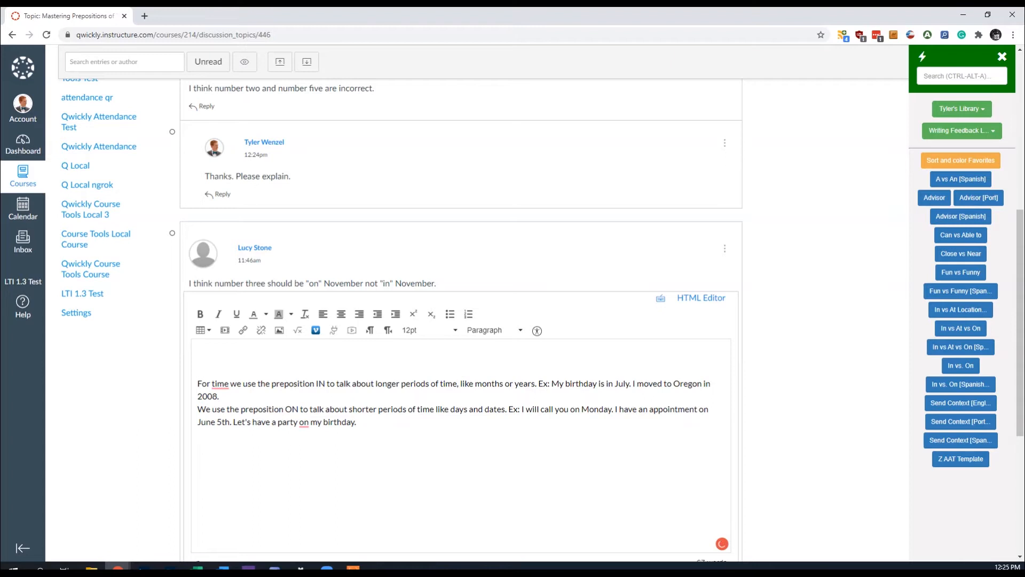
- Begin the reply with a thank-you line addressing the student by first name, followed by "Let me provide some clarification."
{"action": "type", "text": "Thank you Lucy,"}
{"action": "key", "text": "Return"}
{"action": "key", "text": "Return"}
{"action": "key", "text": "Return"}
{"action": "type", "text": "L"}
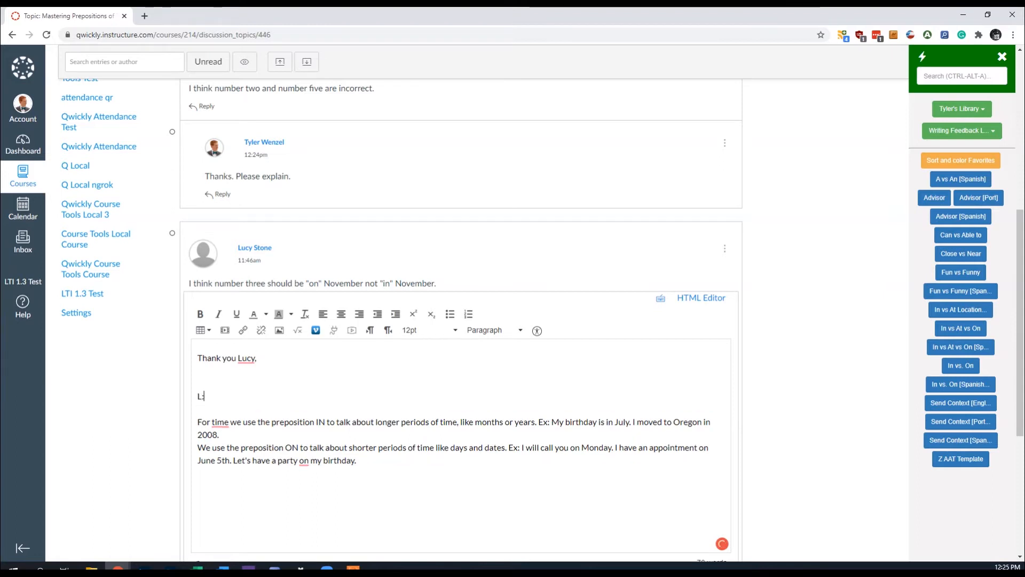
{"action": "key", "text": "BackSpace"}
{"action": "key", "text": "BackSpace"}
{"action": "key", "text": "BackSpace"}
{"action": "type", "text": "Let me "}
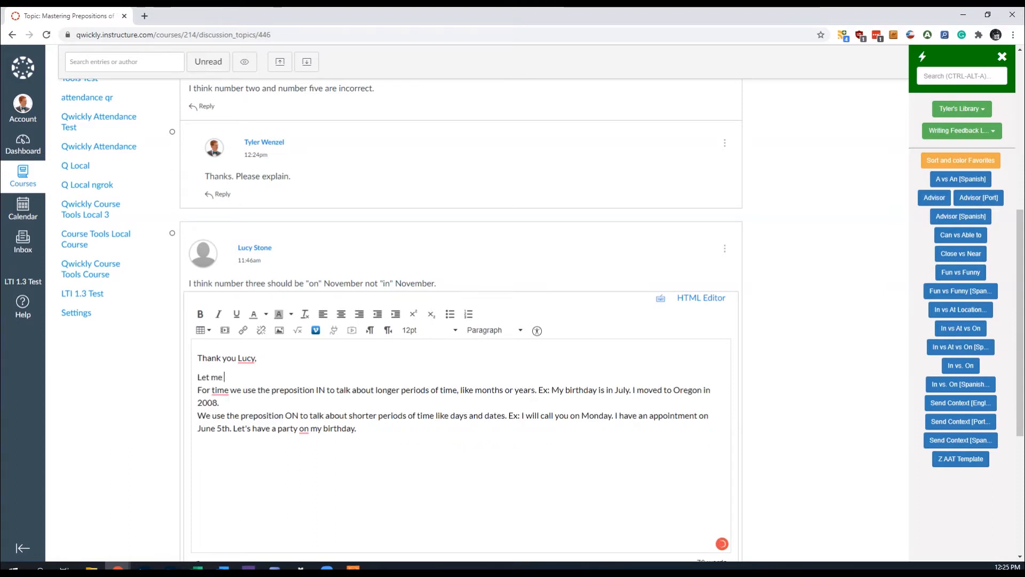
{"action": "type", "text": "provide some c"}
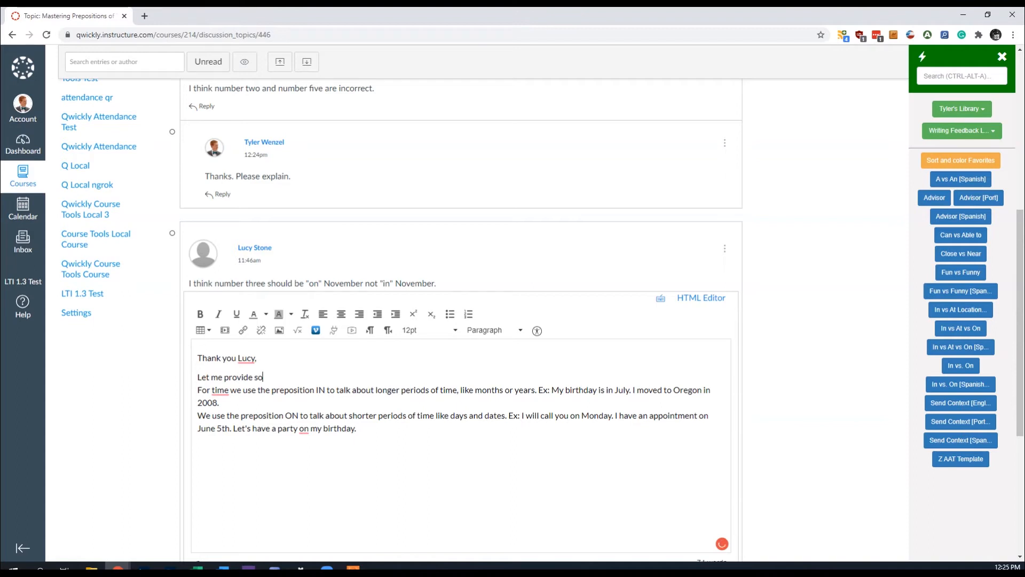
{"action": "type", "text": "larification."}
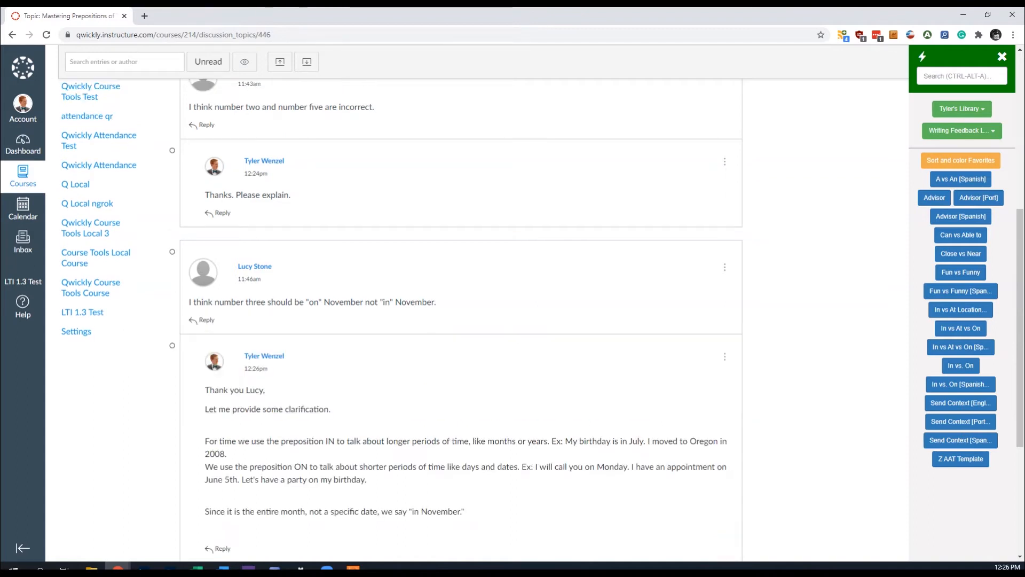
{"action": "scroll", "coordinate": [461, 315], "scroll_direction": "down", "scroll_amount": 4}
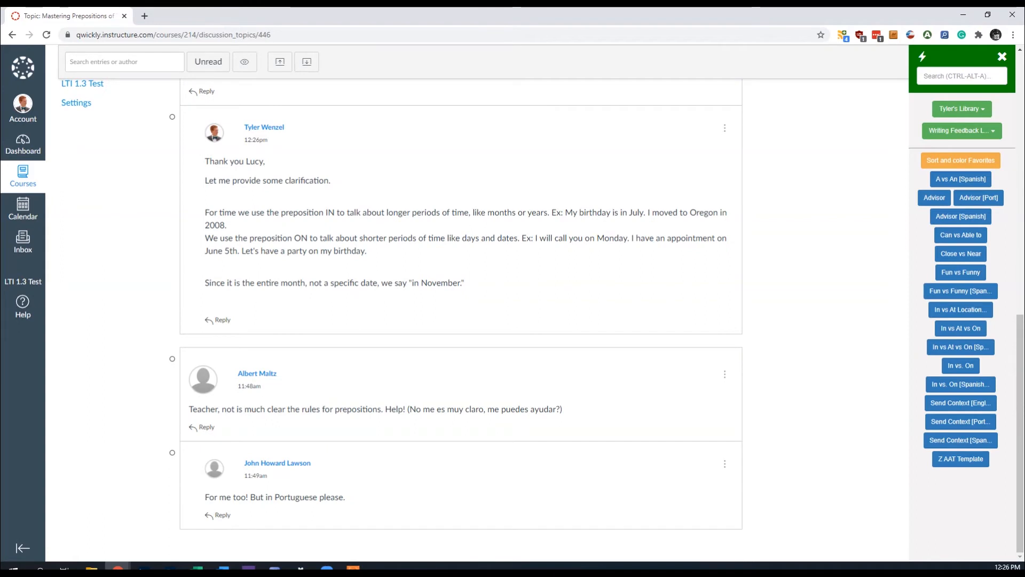
{"action": "left_click", "coordinate": [959, 131]}
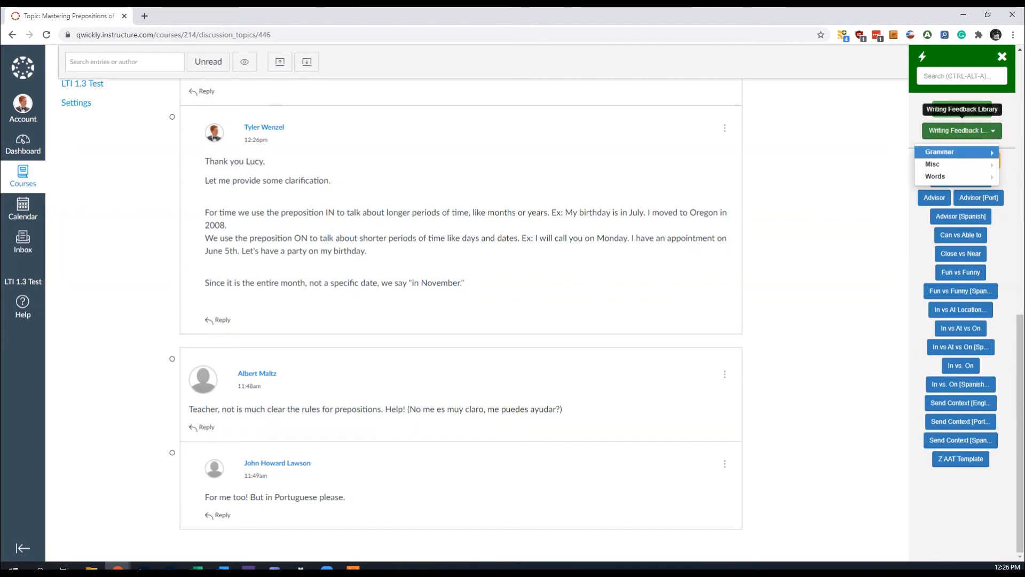
{"action": "mouse_move", "coordinate": [956, 152]}
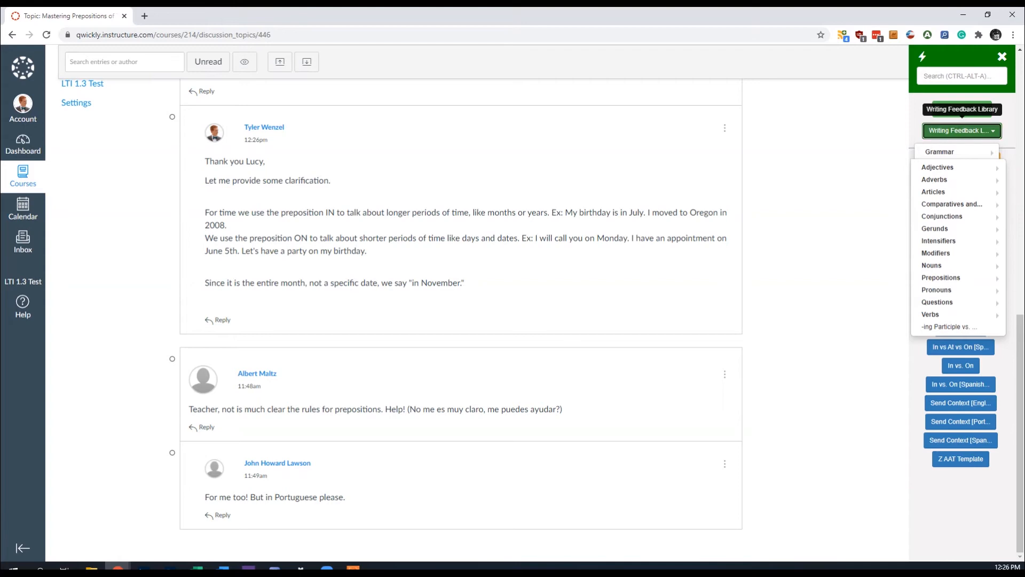
{"action": "left_click", "coordinate": [962, 130]}
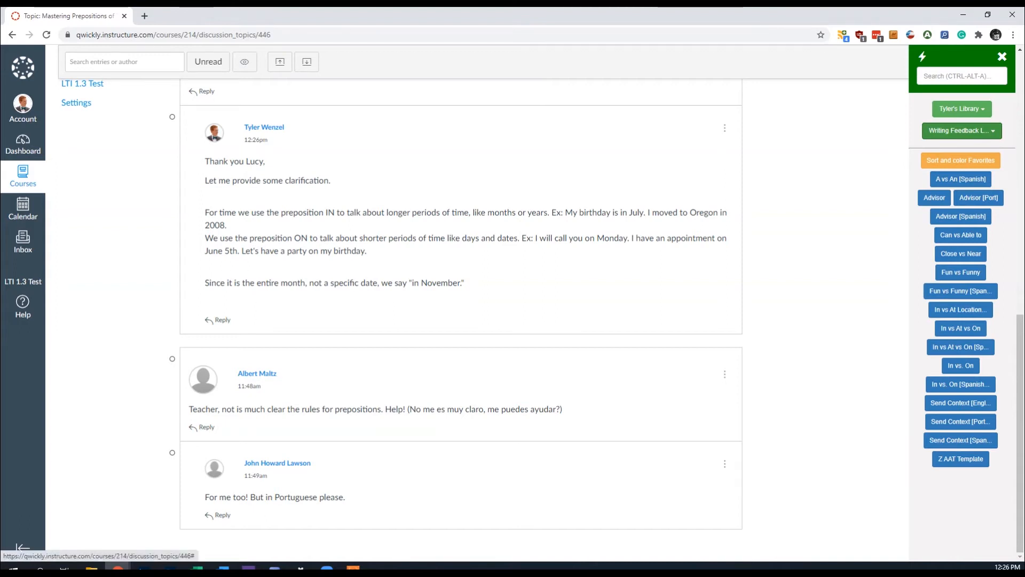
- Start a reply to the student asking for help in Spanish and insert the "In vs At vs On [Spanish]" comment from the Writing Feedback Library's prepositions
{"action": "left_click", "coordinate": [206, 427]}
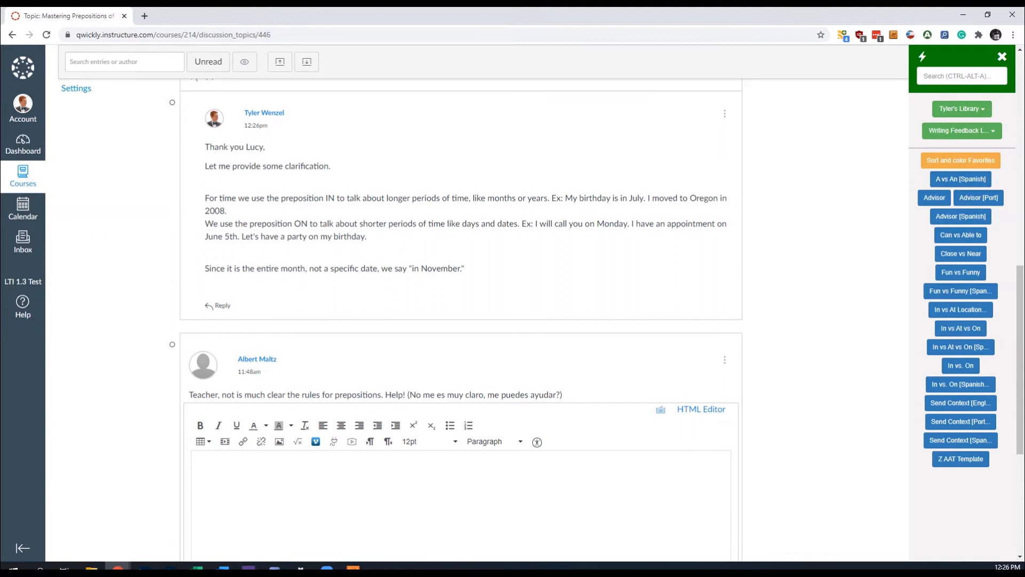
{"action": "right_click", "coordinate": [324, 360]}
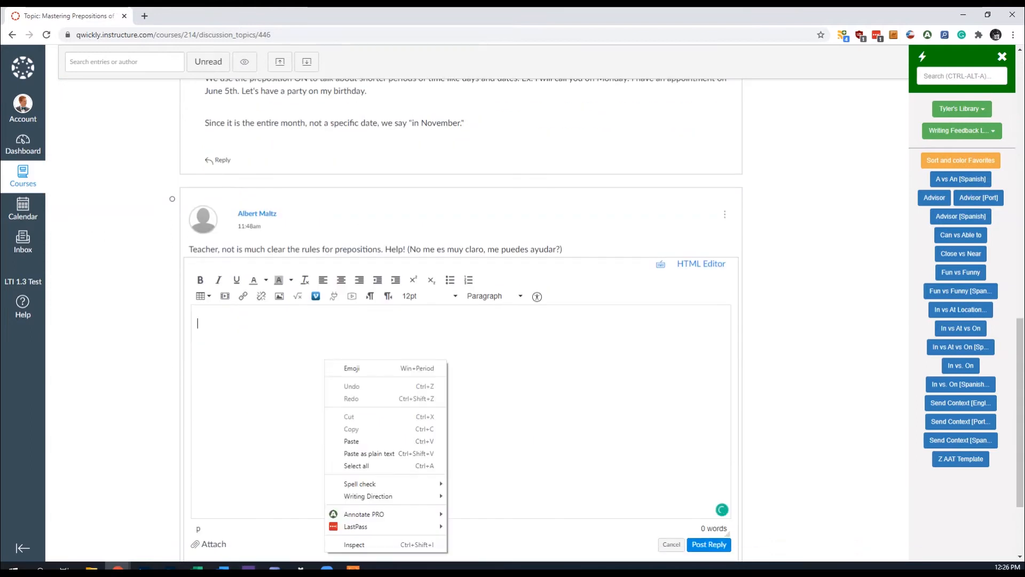
{"action": "mouse_move", "coordinate": [368, 514]}
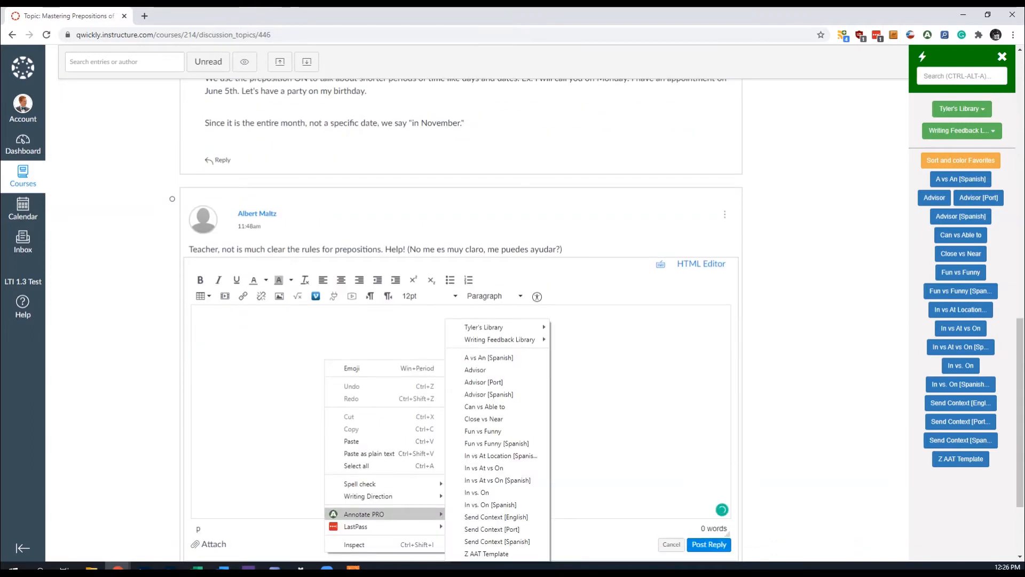
{"action": "mouse_move", "coordinate": [499, 340]}
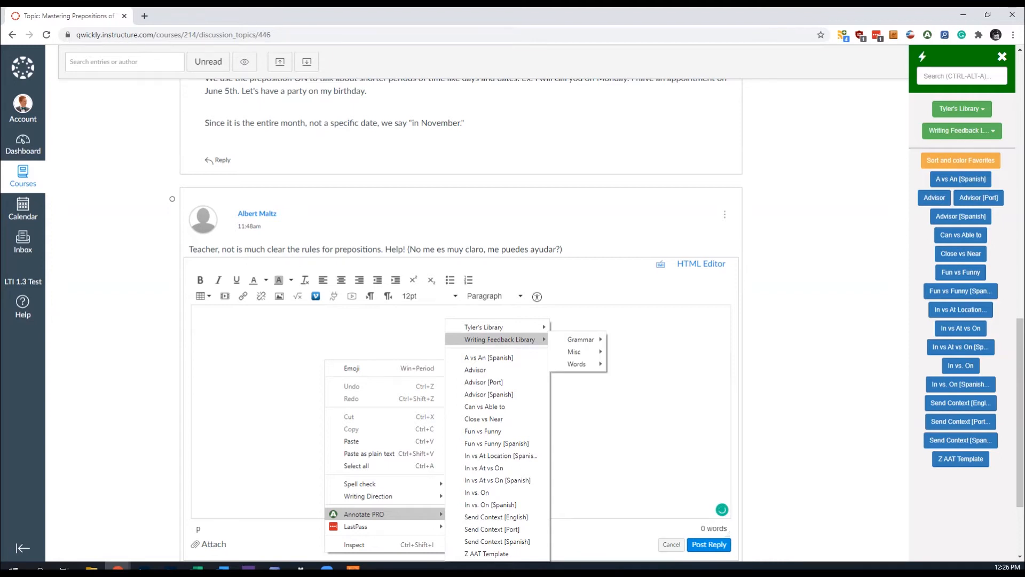
{"action": "mouse_move", "coordinate": [580, 339]}
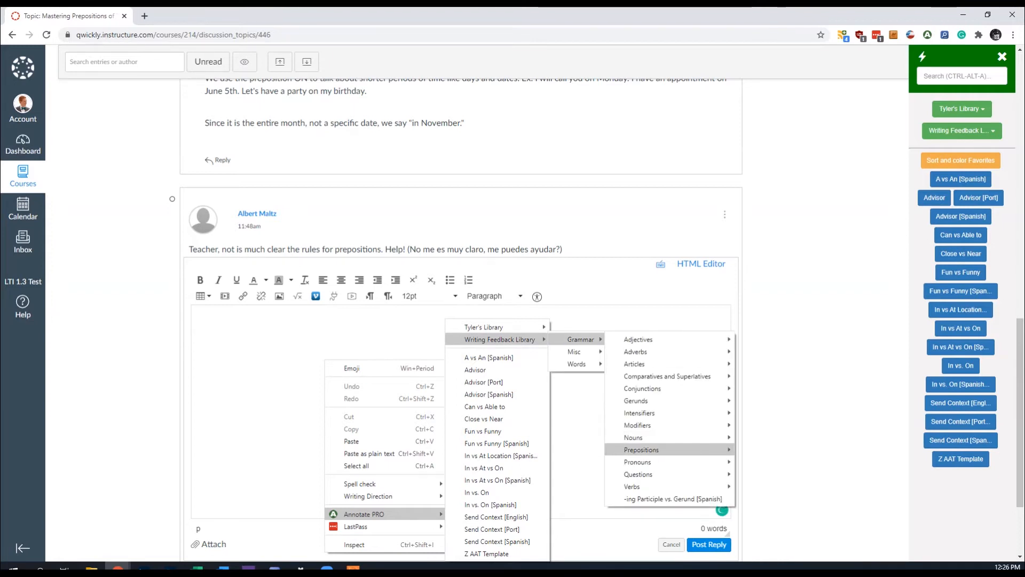
{"action": "mouse_move", "coordinate": [641, 450]}
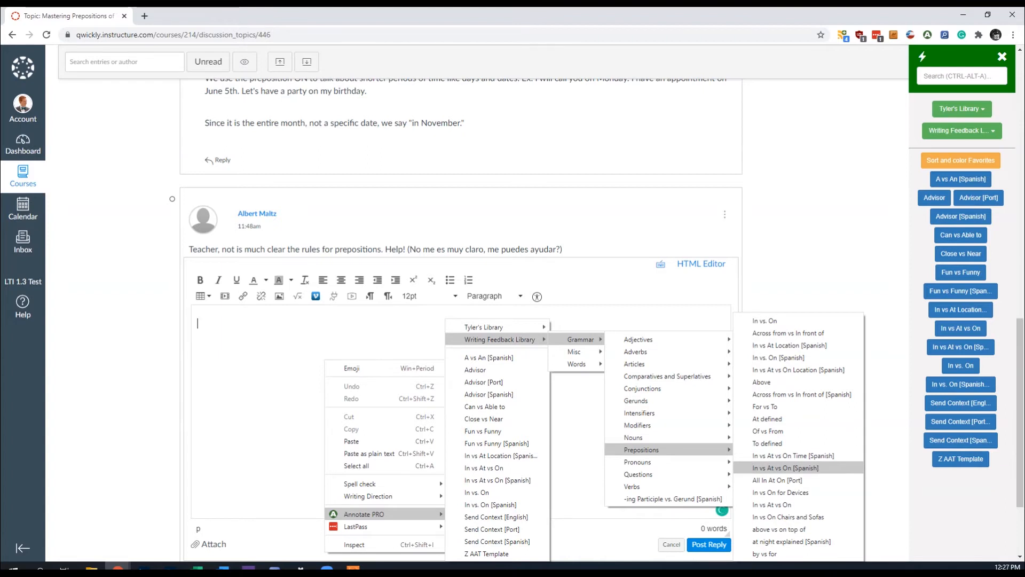
{"action": "left_click", "coordinate": [793, 468]}
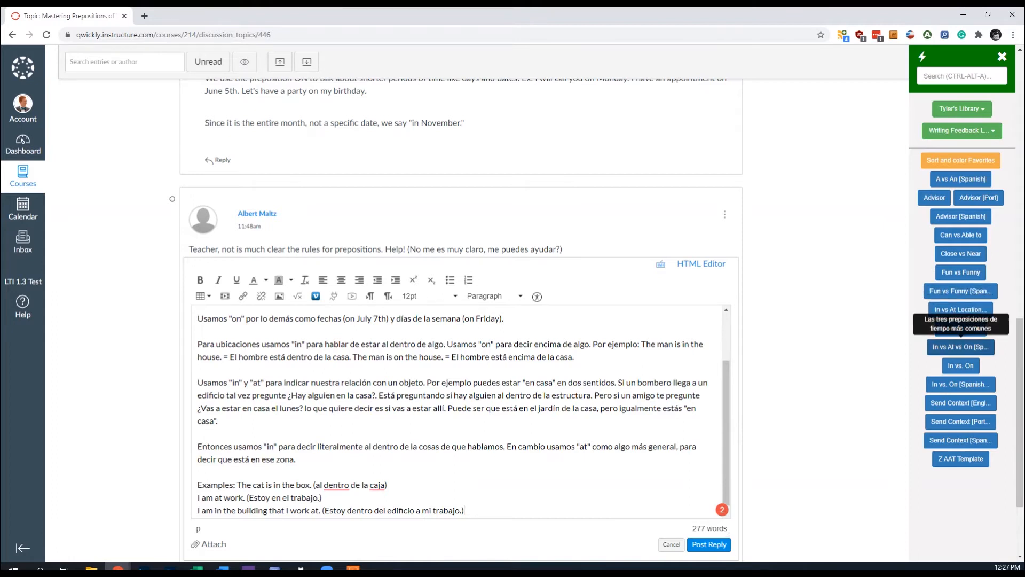
- Clear the whole reply draft and insert the "In vs At vs On [Spanish]" comment again from the sidebar favorites
{"action": "key", "text": "ctrl+a"}
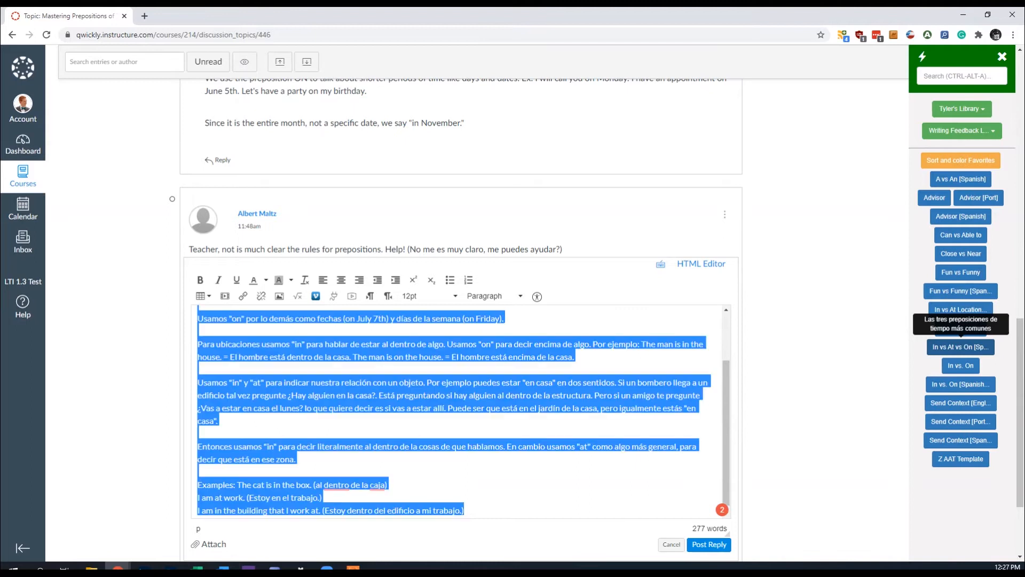
{"action": "key", "text": "BackSpace"}
{"action": "left_click", "coordinate": [961, 347]}
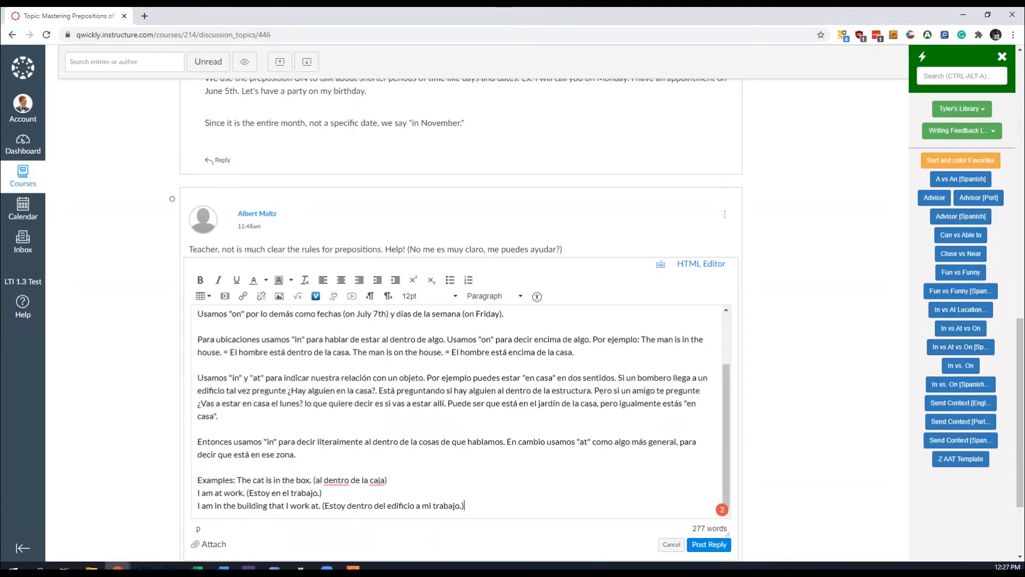
- Post the Spanish explanation of in, at and on as the reply to the student asking for help
{"action": "left_click", "coordinate": [709, 544]}
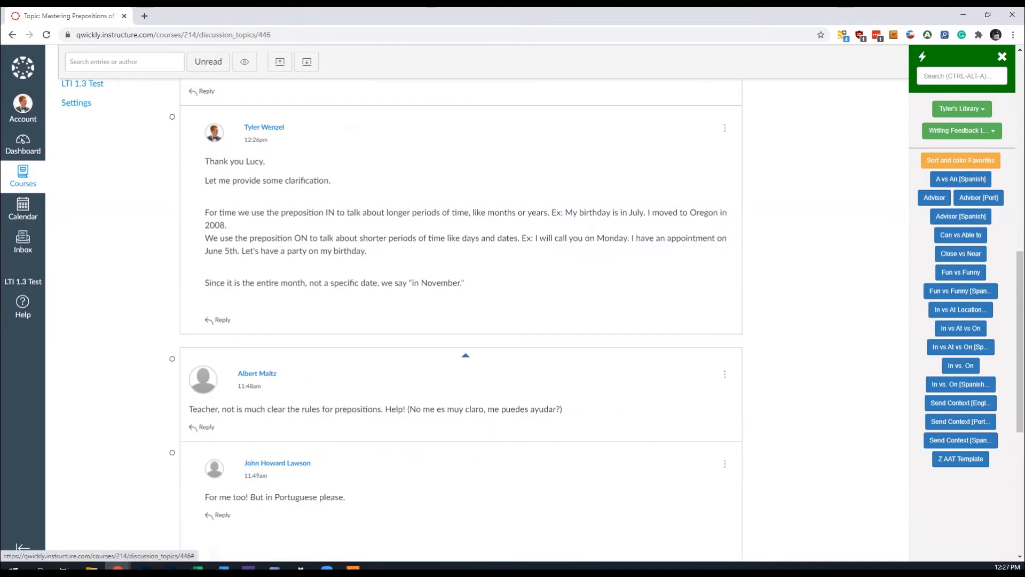
{"action": "scroll", "coordinate": [465, 356], "scroll_direction": "down", "scroll_amount": 2}
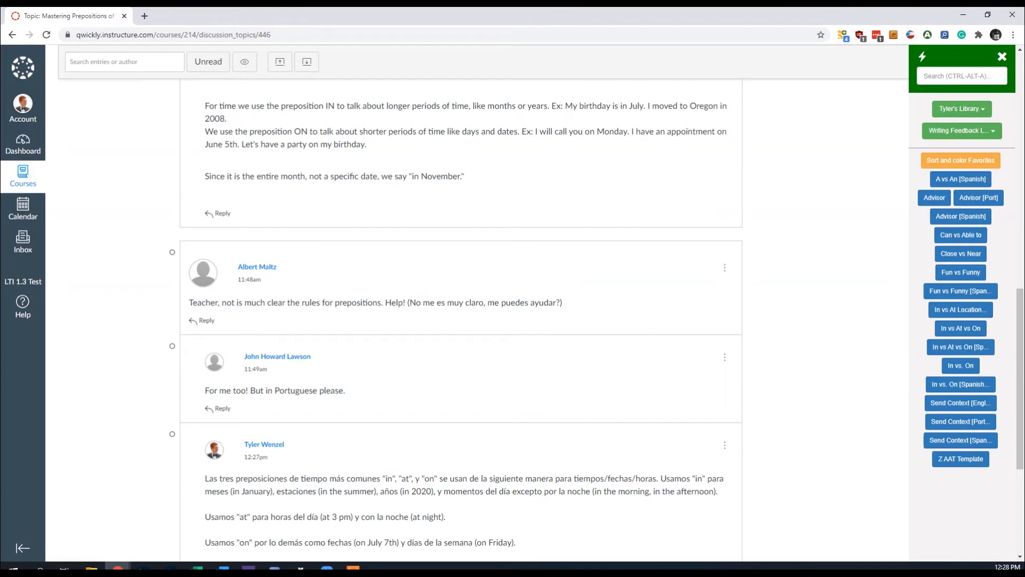
- Enable the Show Translate option in the Annotate PRO sidebar's quick settings
{"action": "left_click", "coordinate": [922, 56]}
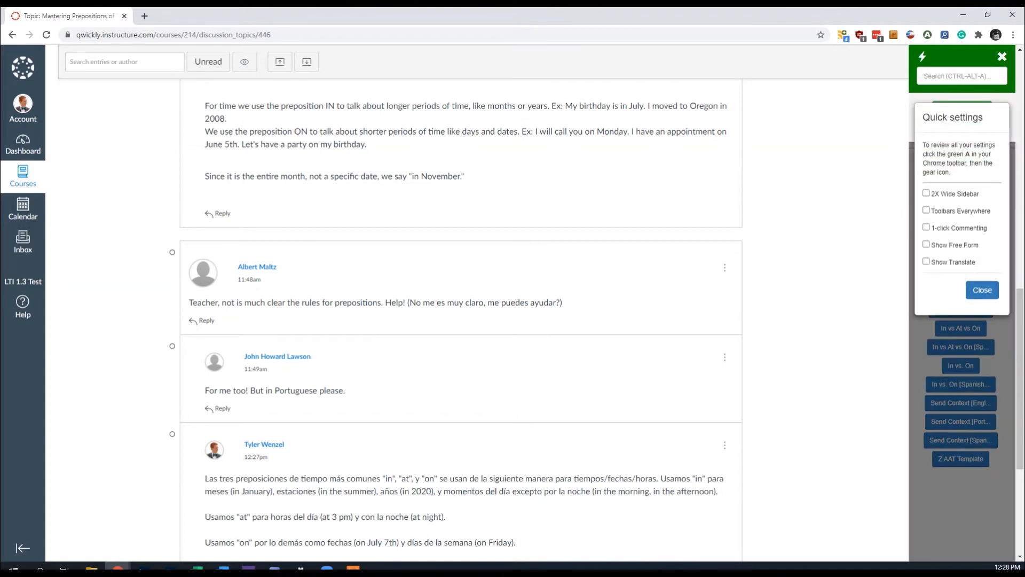
{"action": "left_click", "coordinate": [926, 261]}
{"action": "left_click", "coordinate": [982, 290]}
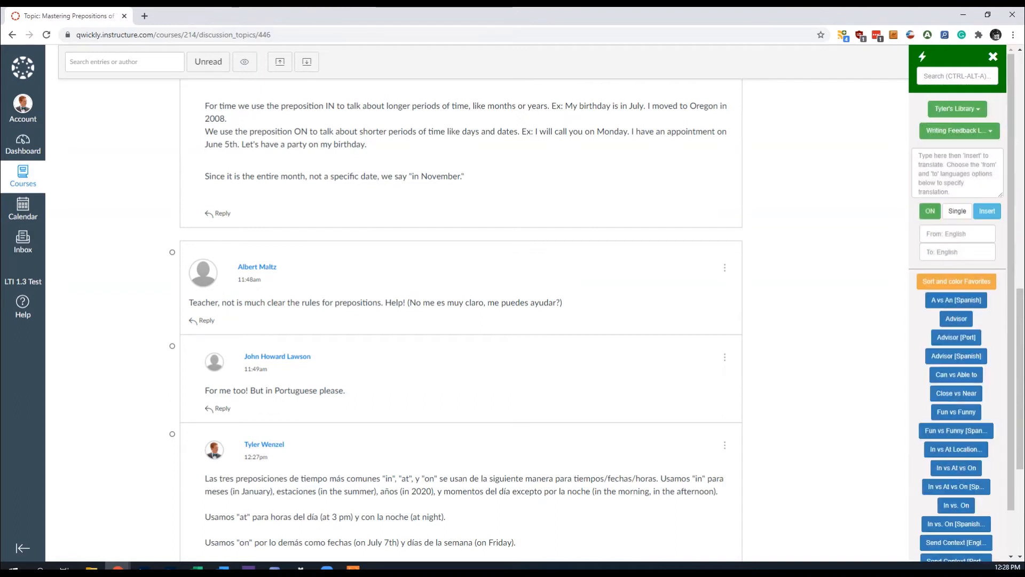
- Set the sidebar translation to go from Spanish to Portuguese
{"action": "left_click", "coordinate": [957, 234]}
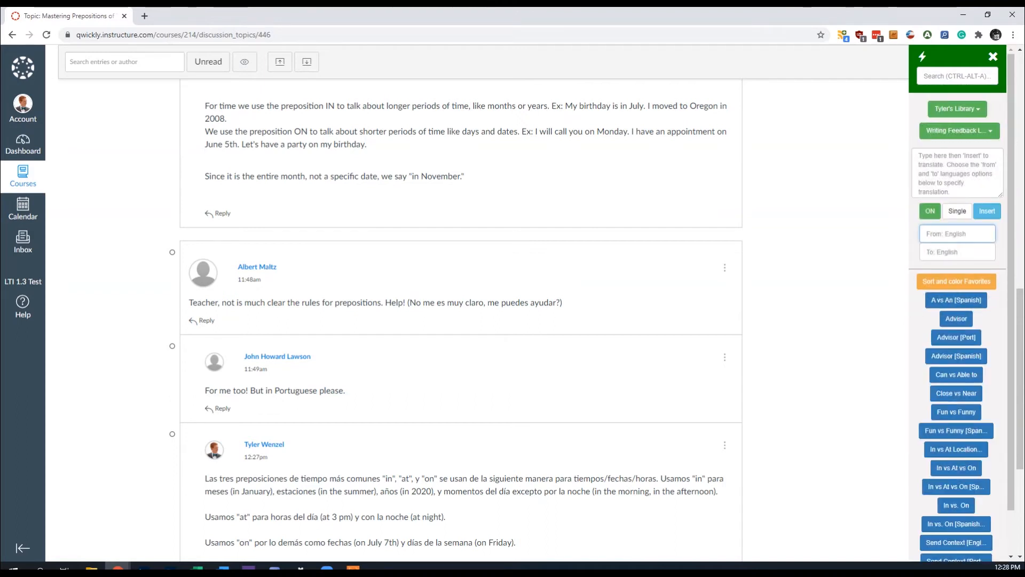
{"action": "type", "text": "Span"}
{"action": "key", "text": "Down"}
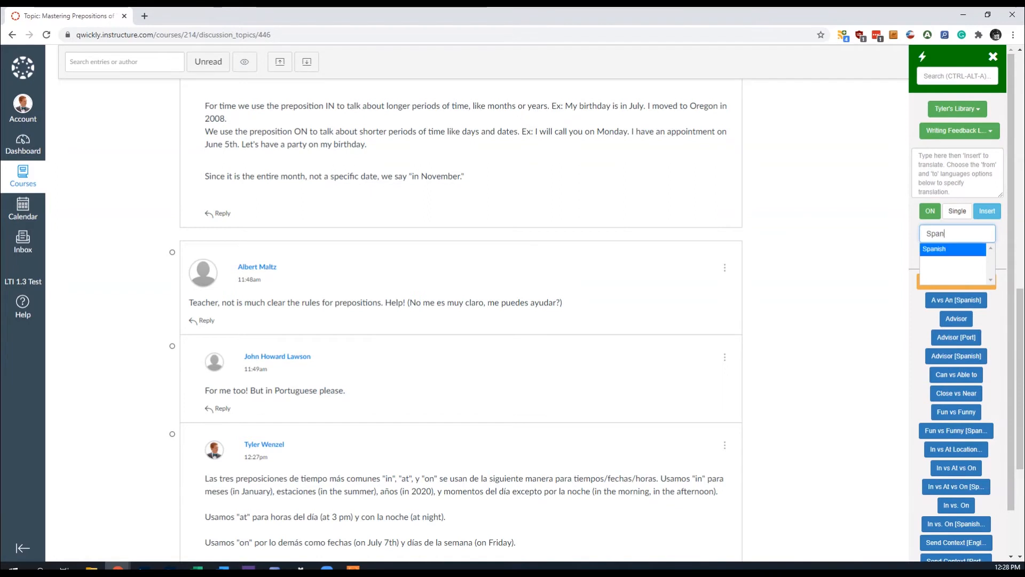
{"action": "key", "text": "Return"}
{"action": "key", "text": "Tab"}
{"action": "type", "text": "Por"}
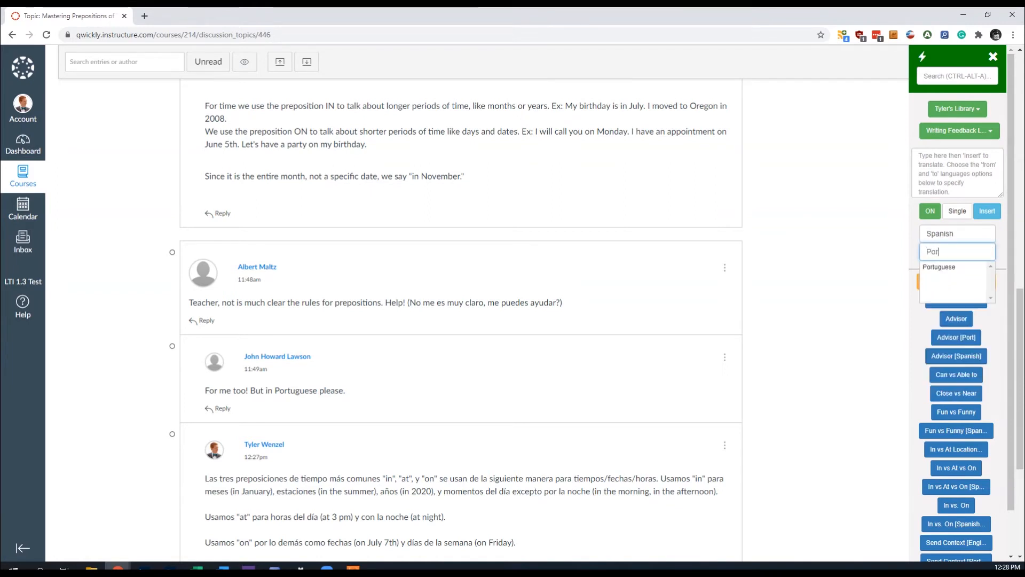
{"action": "key", "text": "Down"}
{"action": "key", "text": "Return"}
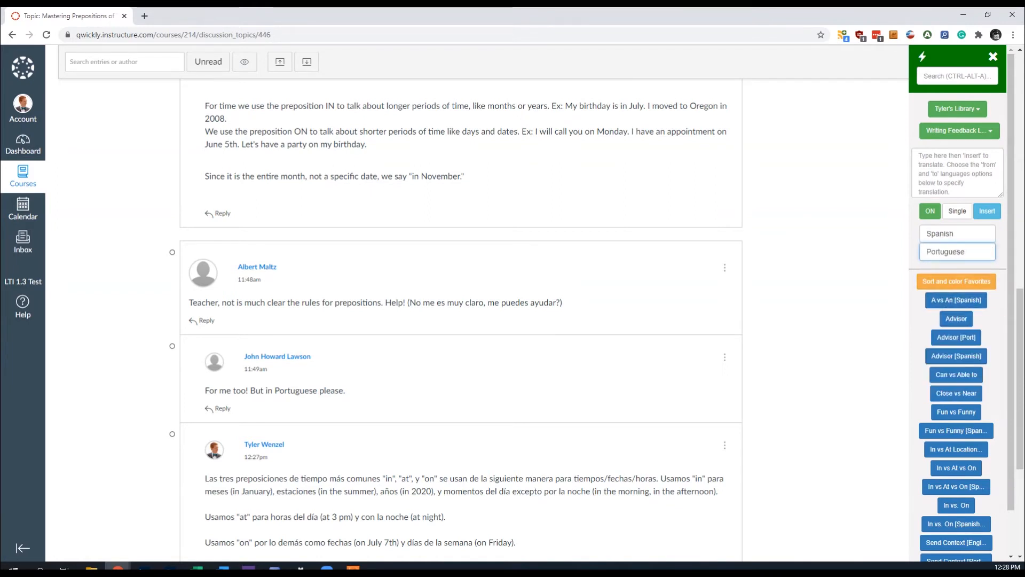
- Reply to the student requesting Portuguese with the "In vs At vs On [Spanish]" favorite, translated on insertion, and post the reply
{"action": "scroll", "coordinate": [461, 320], "scroll_direction": "down", "scroll_amount": 3}
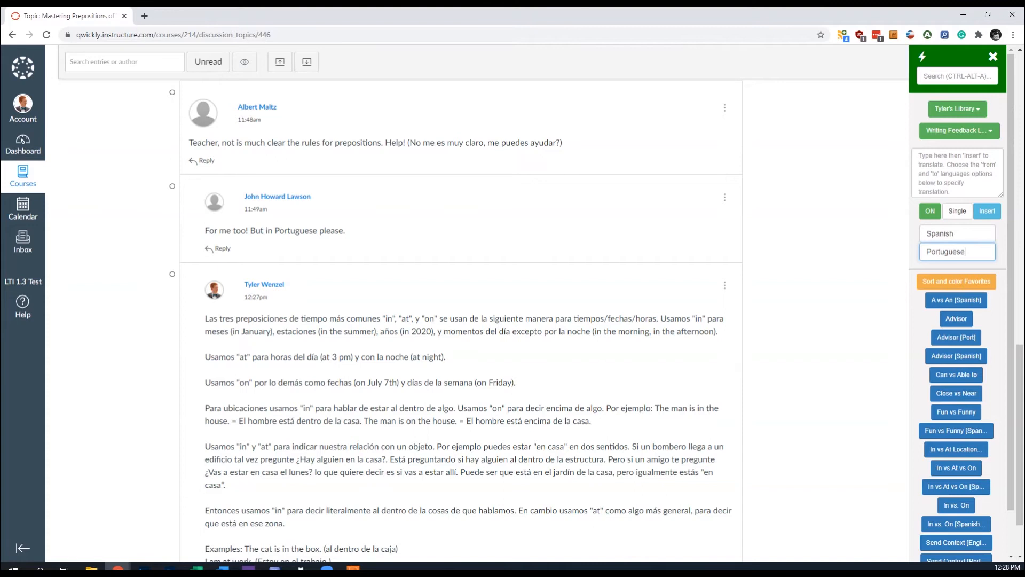
{"action": "scroll", "coordinate": [461, 321], "scroll_direction": "down", "scroll_amount": 2}
{"action": "left_click", "coordinate": [221, 172]}
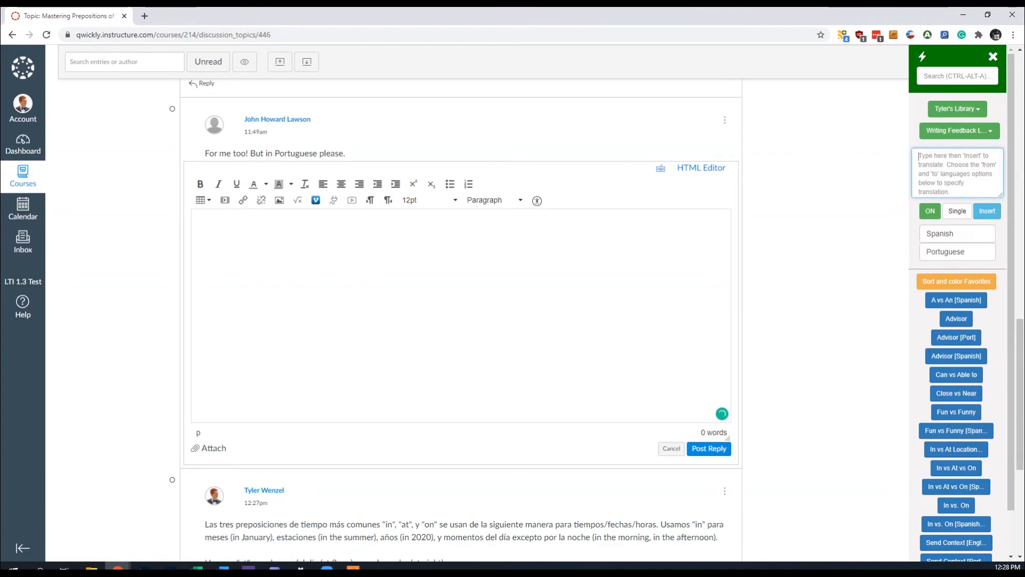
{"action": "left_click", "coordinate": [956, 486]}
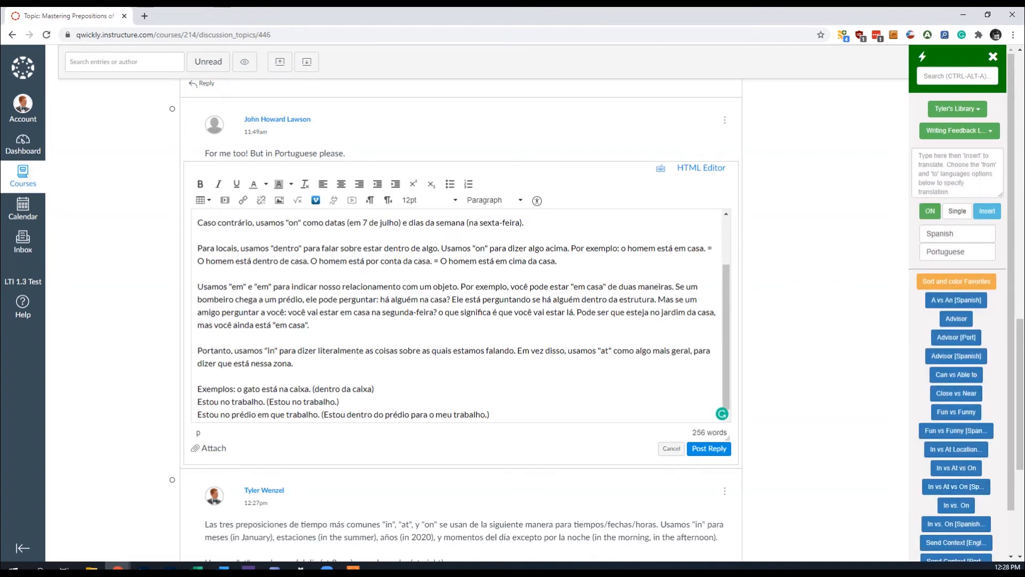
{"action": "scroll", "coordinate": [461, 315], "scroll_direction": "up", "scroll_amount": 2}
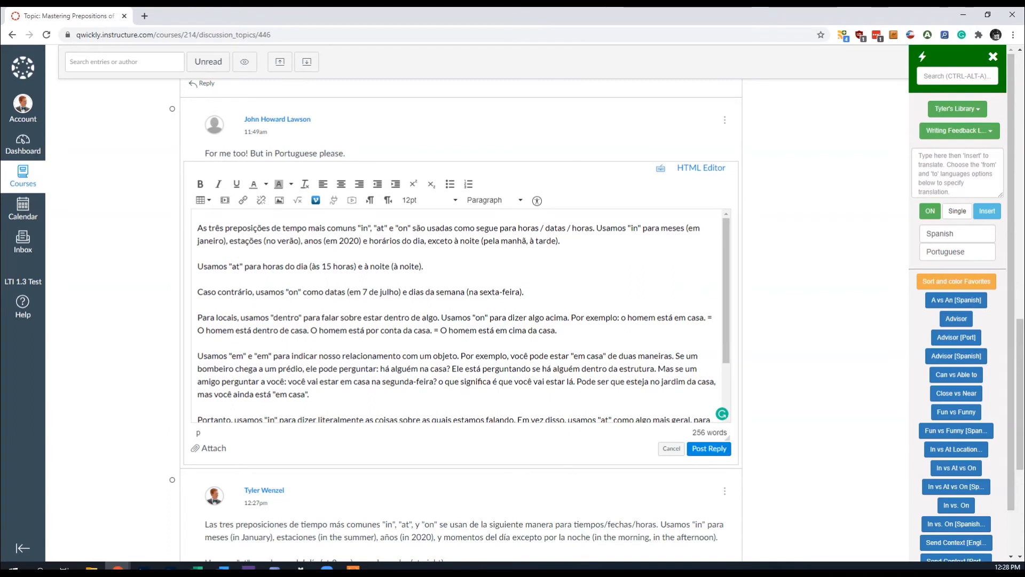
{"action": "left_click", "coordinate": [709, 449]}
{"action": "scroll", "coordinate": [461, 315], "scroll_direction": "down", "scroll_amount": 6}
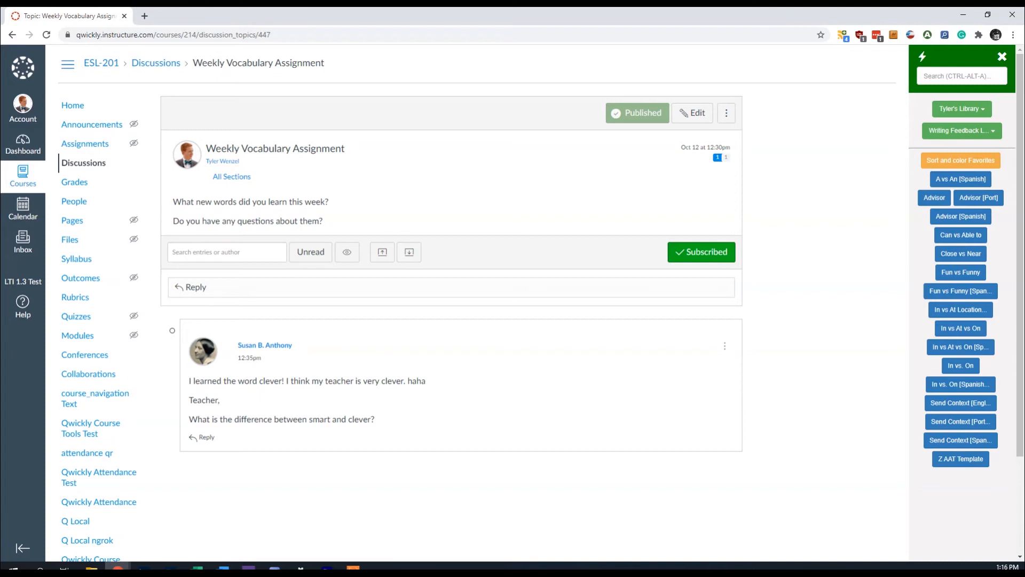
- Start a reply to the smart-versus-clever question in Weekly Vocabulary Assignment and insert the "Smart vs Clever" comment by searching the library for "smart"
{"action": "left_click", "coordinate": [203, 436]}
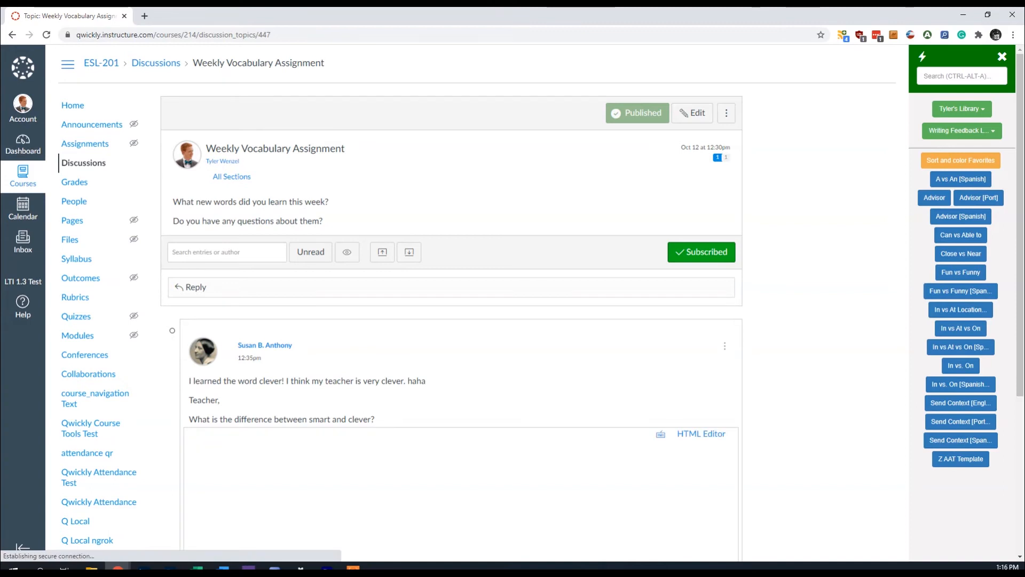
{"action": "scroll", "coordinate": [451, 331], "scroll_direction": "down", "scroll_amount": 3}
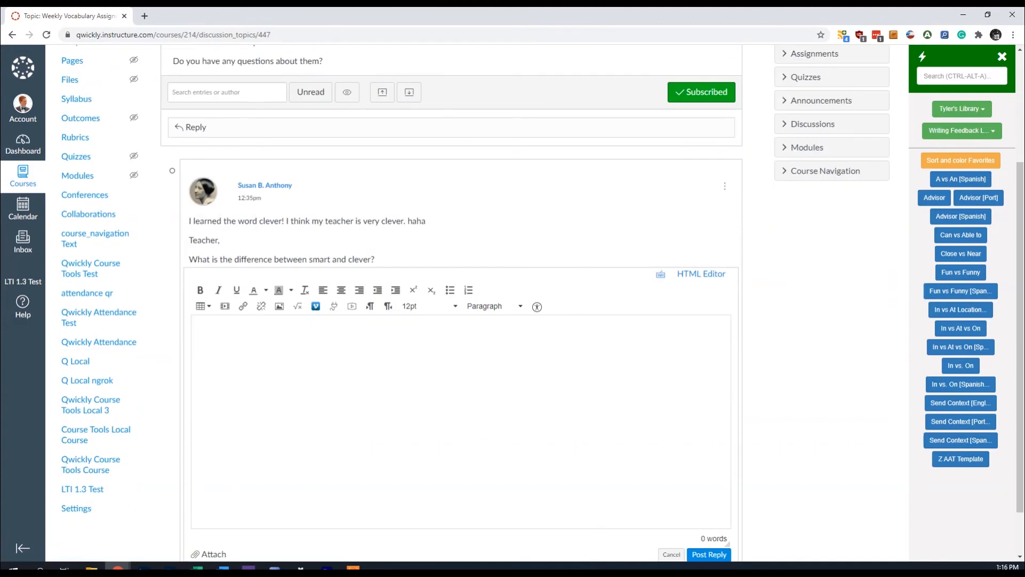
{"action": "left_click", "coordinate": [197, 333]}
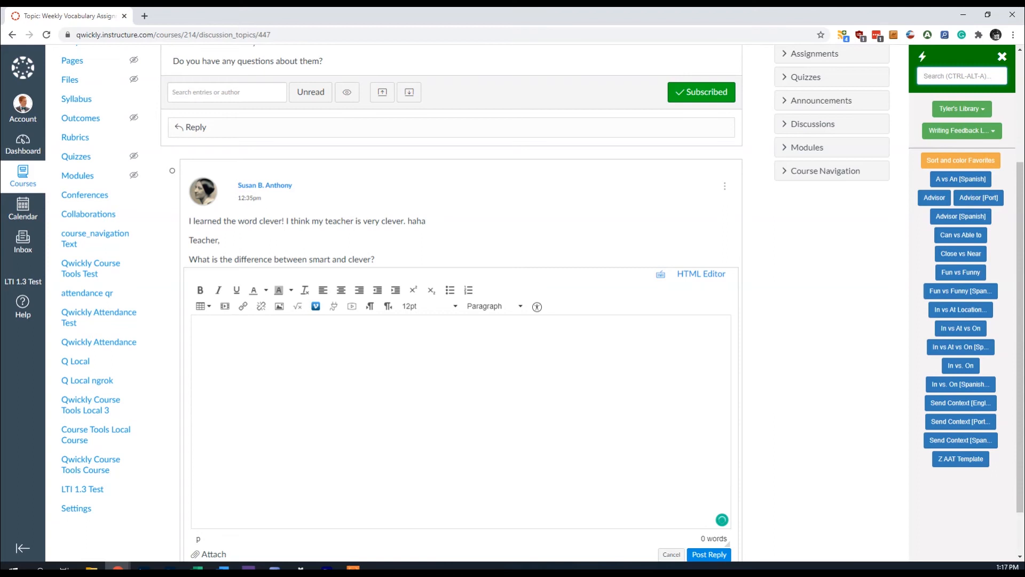
{"action": "type", "text": "smart"}
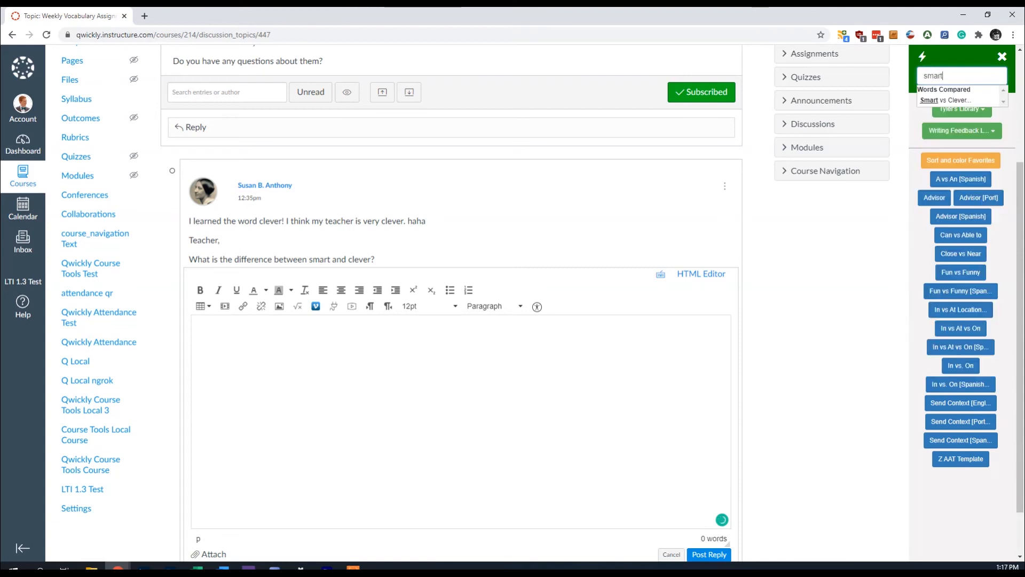
{"action": "key", "text": "Down"}
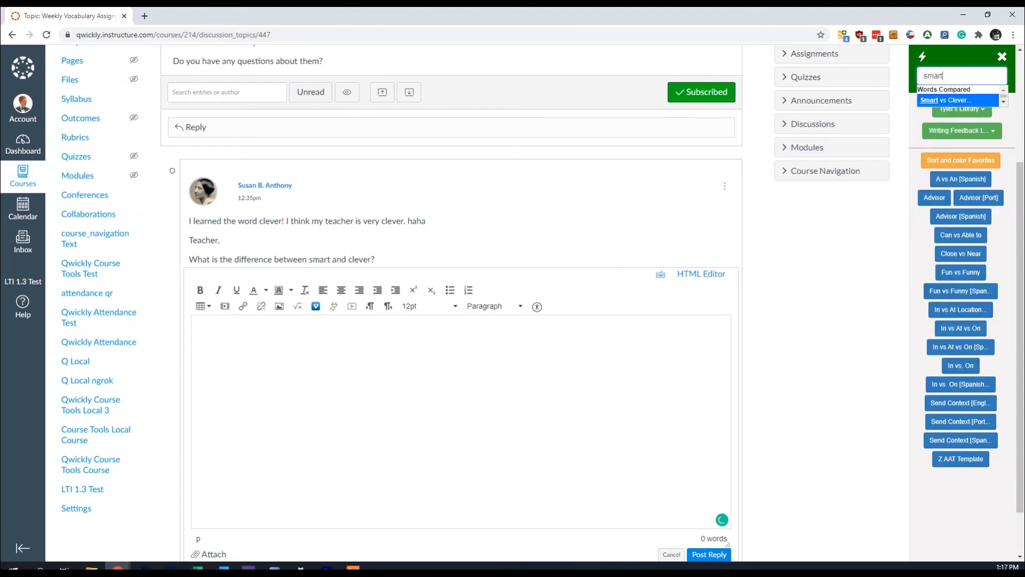
{"action": "key", "text": "Return"}
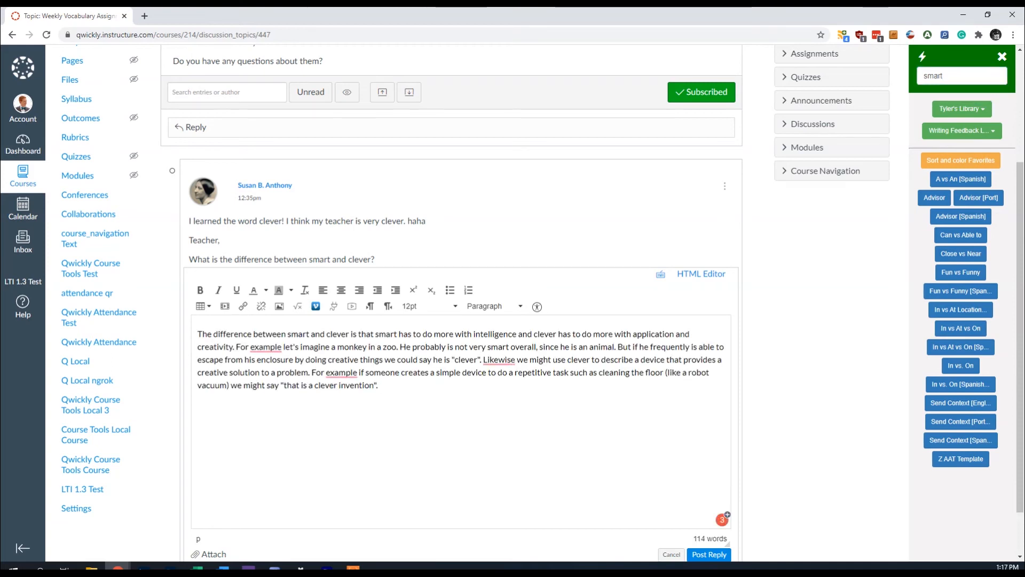
- Switch to Annotate PRO's Feed & Analytics page and examine comment usage within the Verbs group, including Do vs Does (Spanish) and Third Person S [Spanish]
{"action": "left_click", "coordinate": [928, 35]}
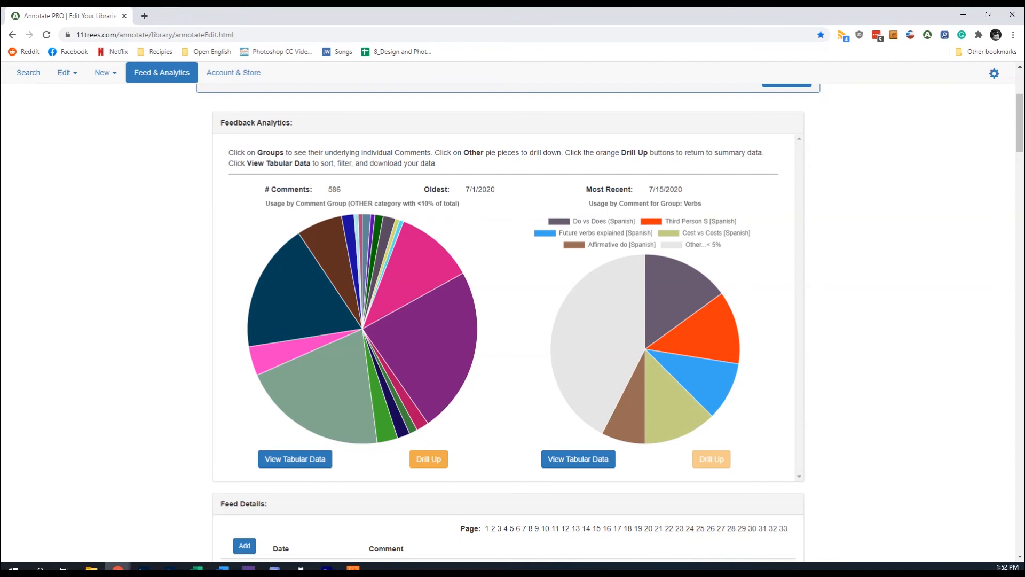
{"action": "mouse_move", "coordinate": [419, 343]}
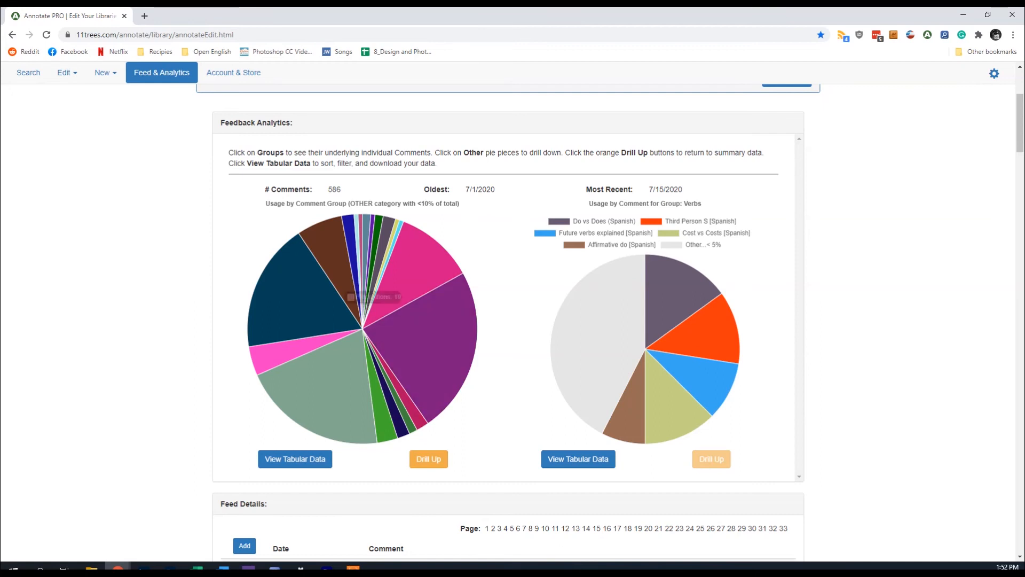
{"action": "mouse_move", "coordinate": [311, 305]}
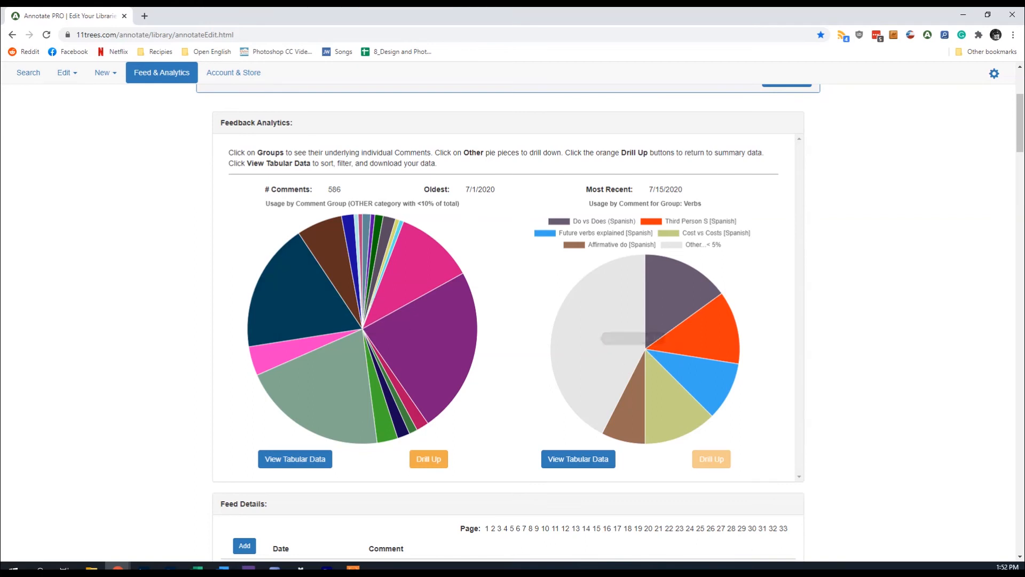
{"action": "left_click", "coordinate": [377, 342]}
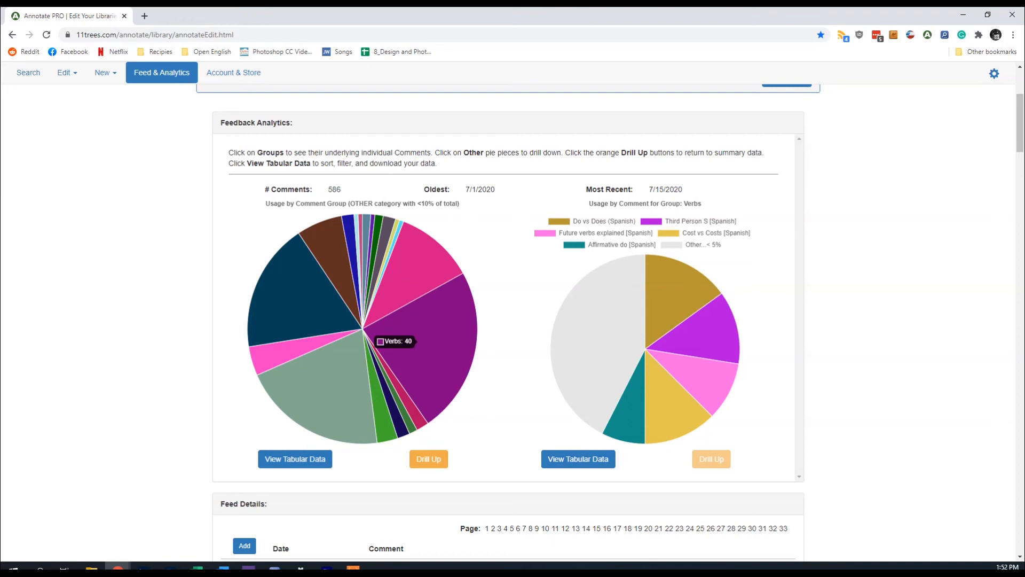
{"action": "mouse_move", "coordinate": [668, 305]}
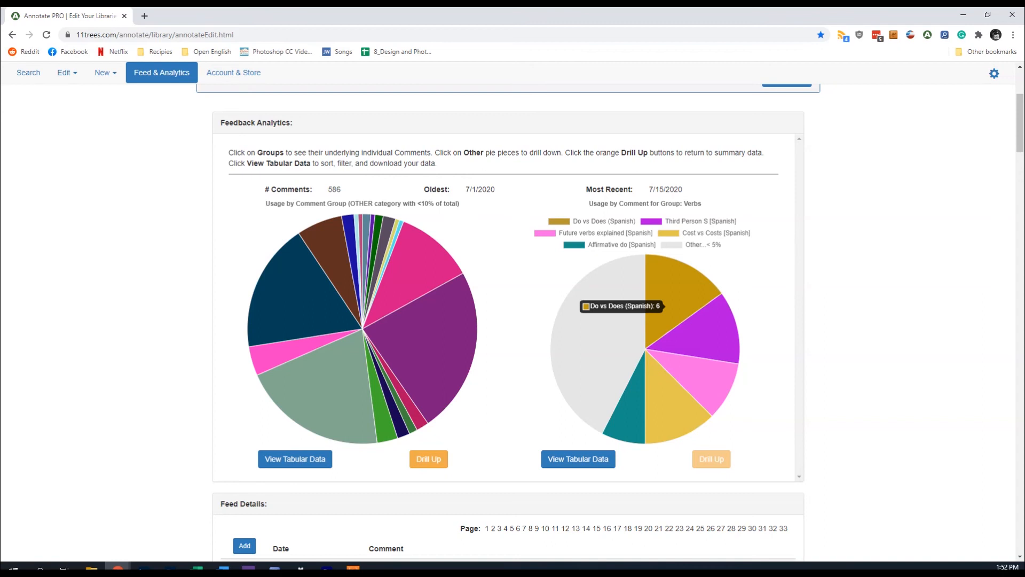
{"action": "mouse_move", "coordinate": [692, 337]}
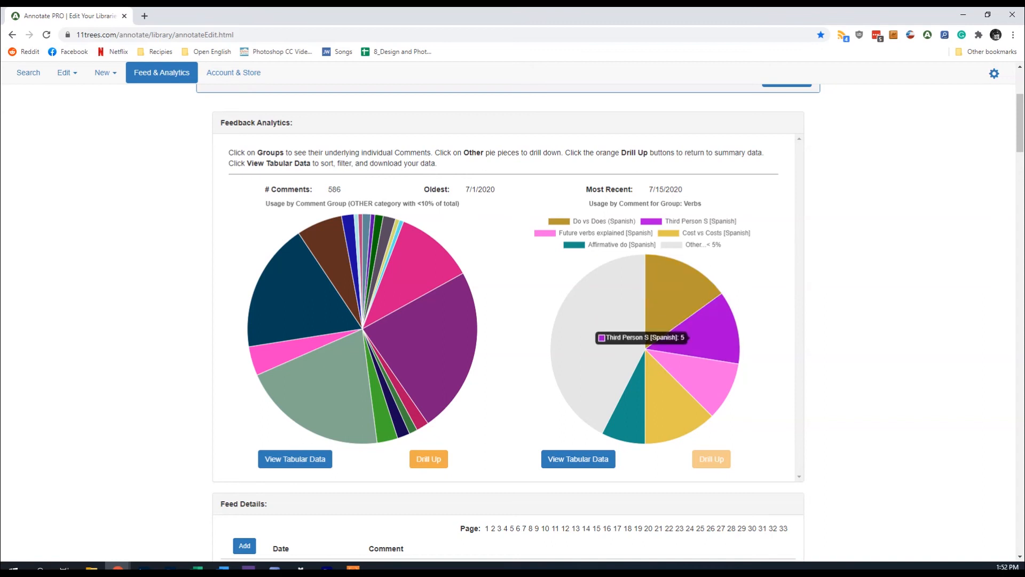